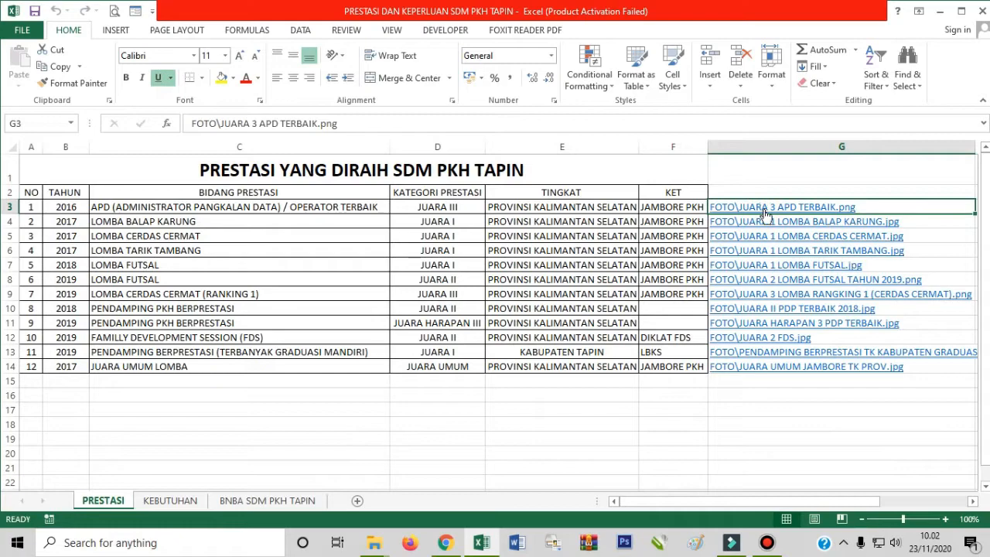
Open the linked photos for JUARA 3 APD TERBAIK and JUARA 1 LOMBA TARIK TAMBANG, closing each after viewing
{"action": "left_click", "coordinate": [764, 209]}
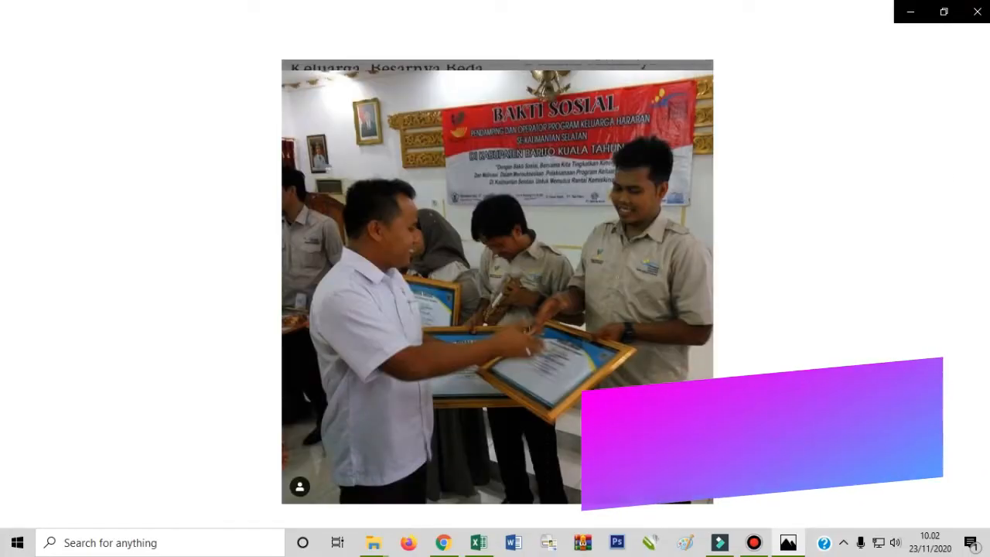
{"action": "left_click", "coordinate": [977, 11]}
{"action": "left_click", "coordinate": [816, 250]}
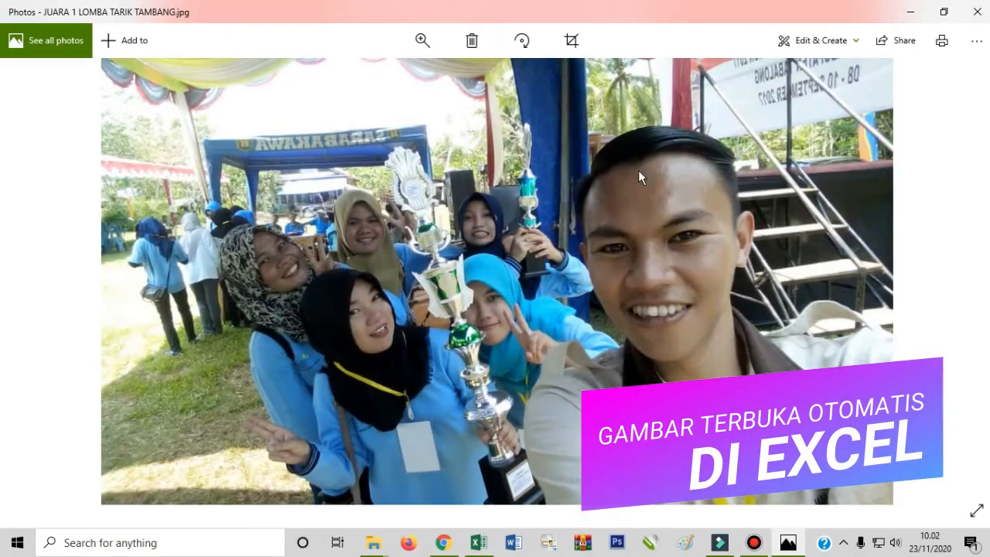
{"action": "left_click", "coordinate": [977, 11]}
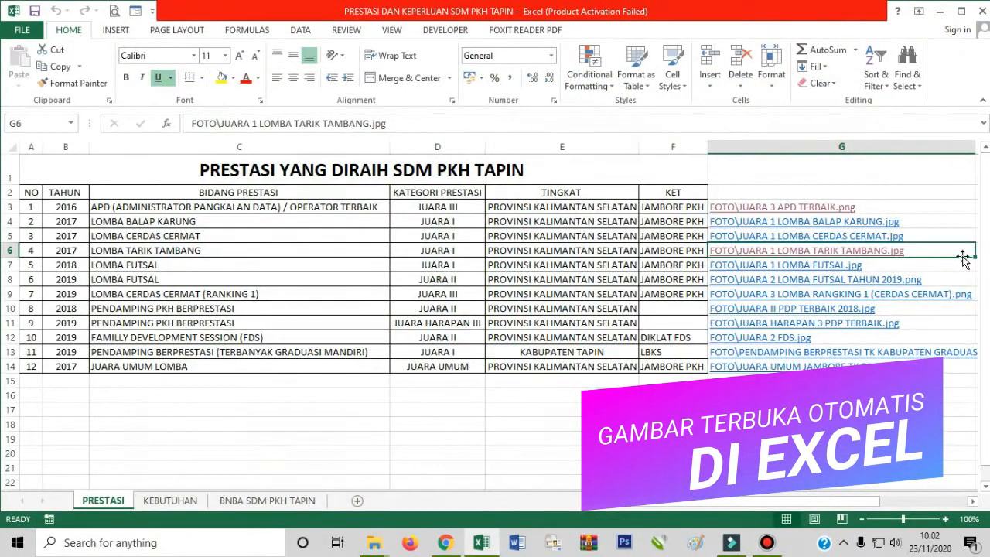
Minimize the PRESTASI workbook and bring up the blank workbook Book1
{"action": "left_click", "coordinate": [943, 11]}
{"action": "left_click", "coordinate": [481, 542]}
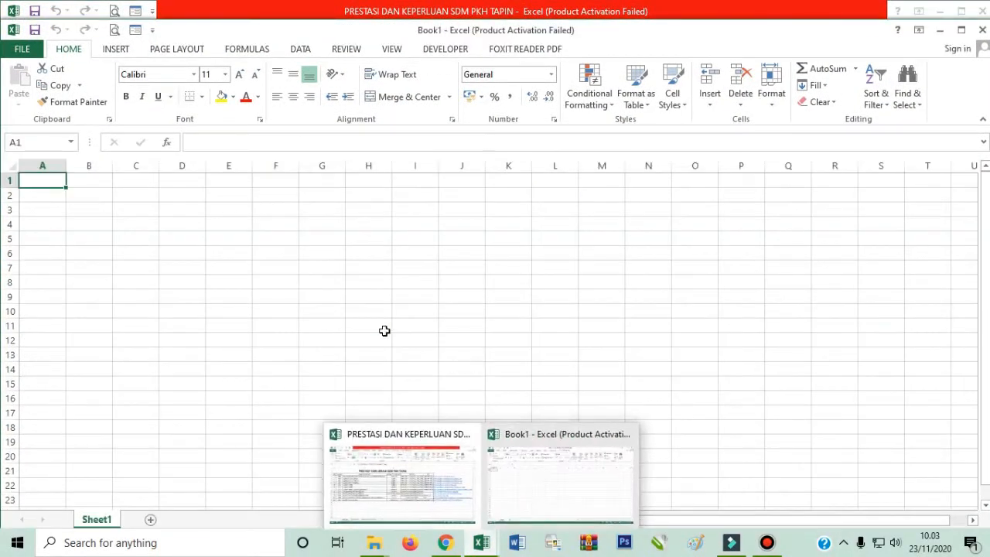
{"action": "left_click", "coordinate": [384, 331]}
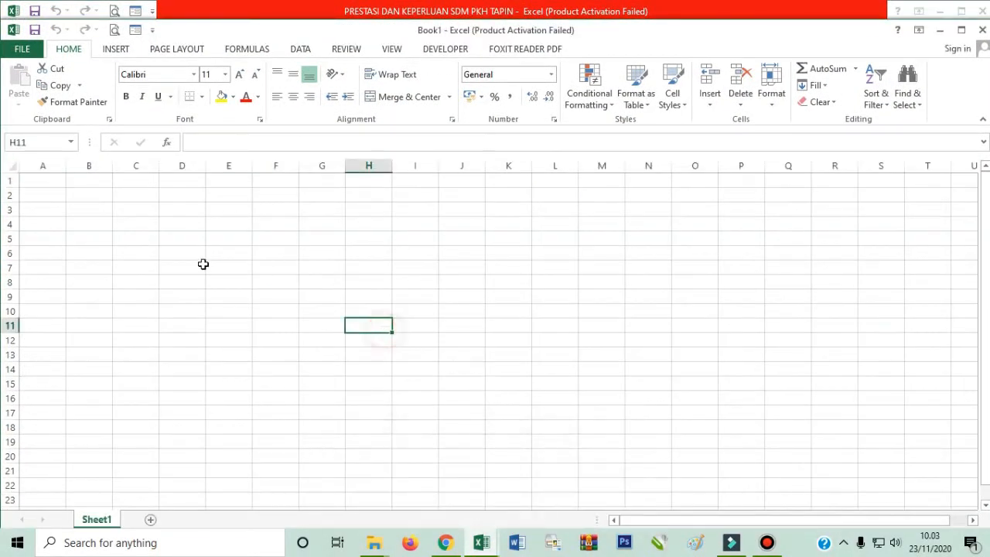
Switch to File Explorer and create a folder named DATA BARU 1 in Documents
{"action": "left_click", "coordinate": [371, 546]}
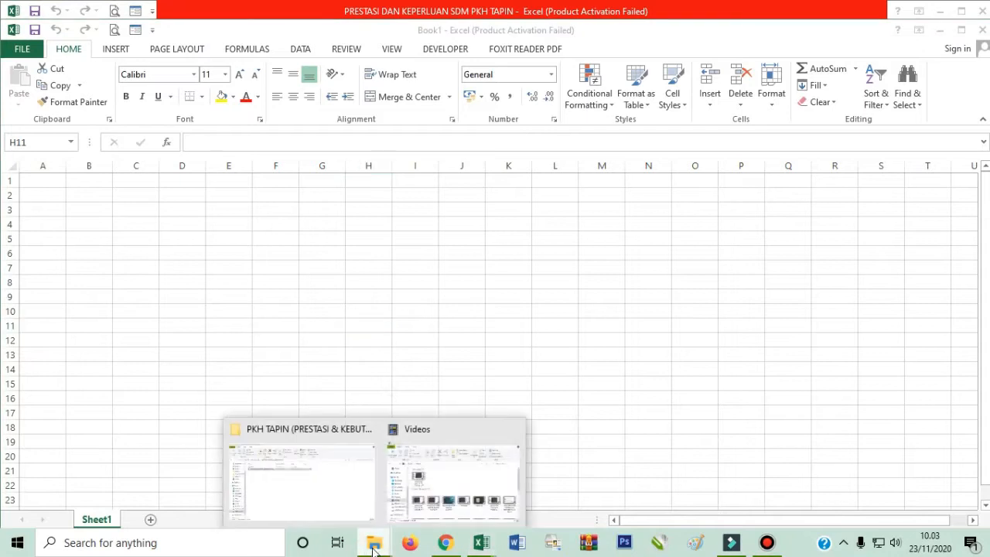
{"action": "left_click", "coordinate": [360, 484]}
{"action": "left_click", "coordinate": [63, 141]}
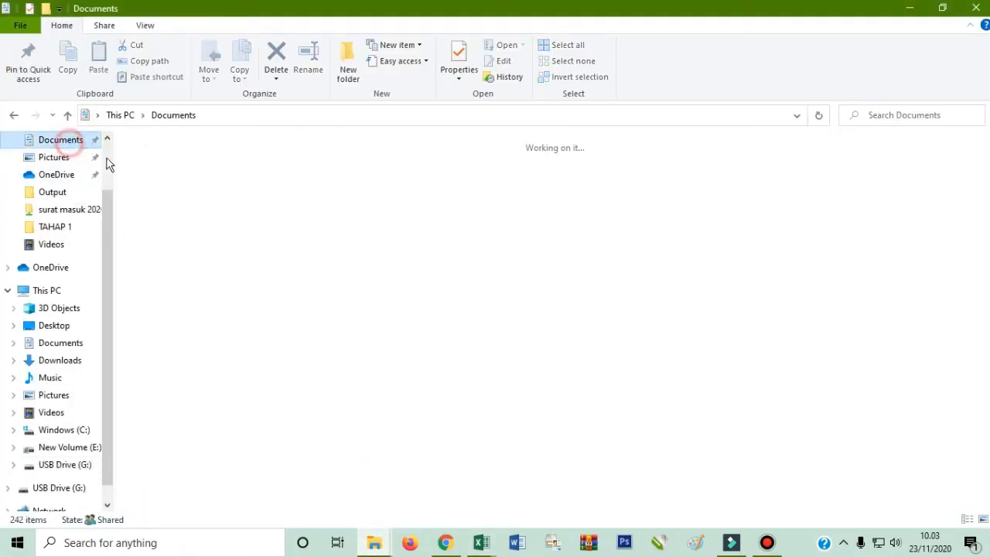
{"action": "left_click", "coordinate": [46, 8]}
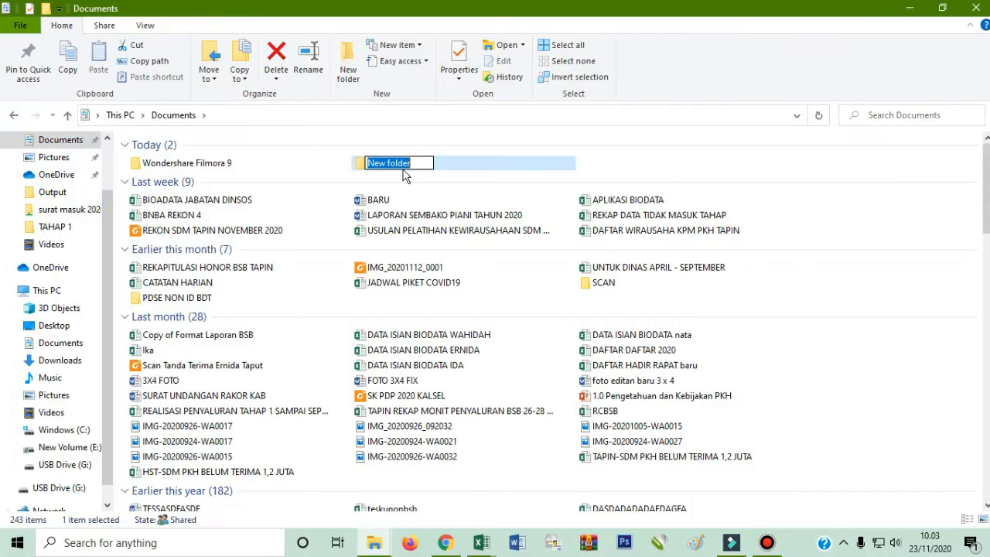
{"action": "type", "text": "d"}
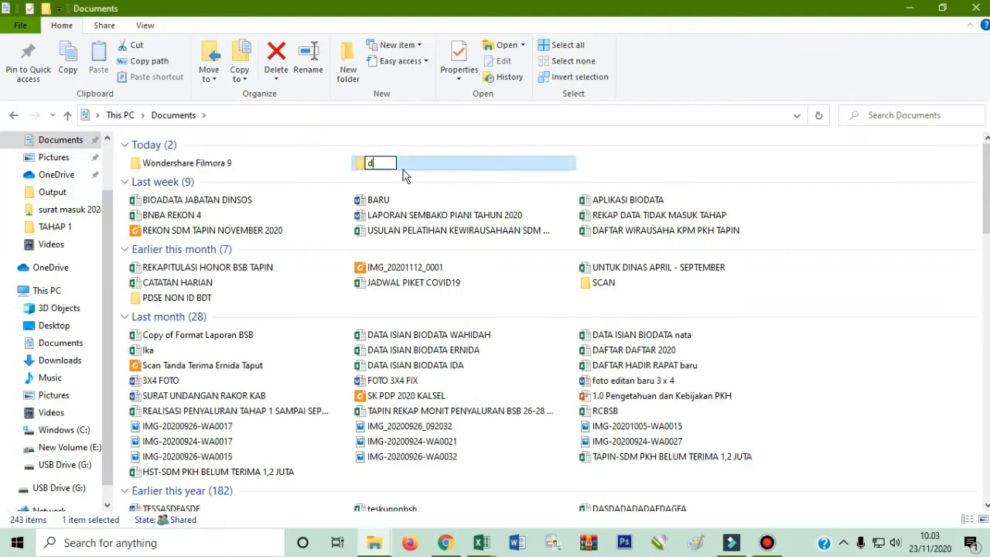
{"action": "type", "text": "a"}
{"action": "key", "text": "BackSpace"}
{"action": "key", "text": "BackSpace"}
{"action": "type", "text": "DATA BARU 1"}
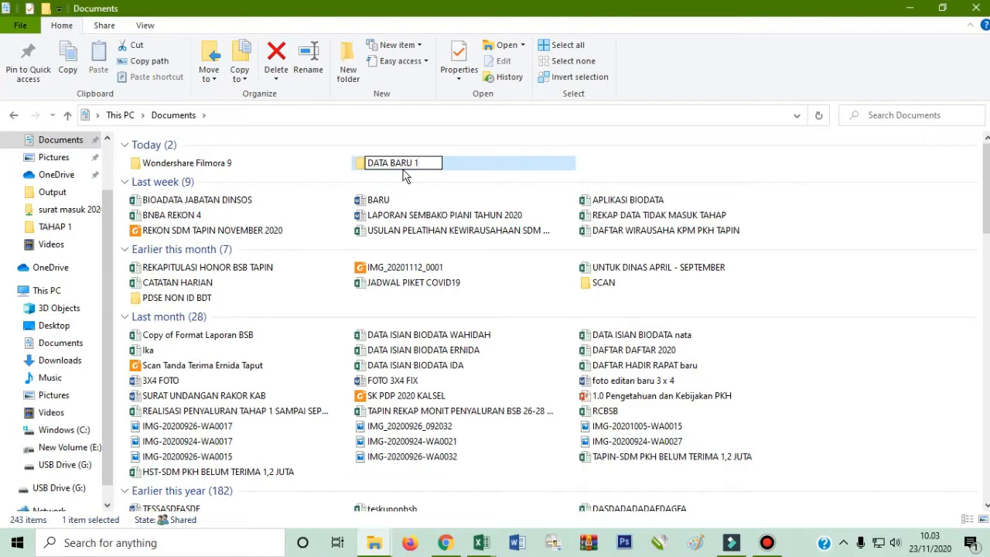
{"action": "key", "text": "Return"}
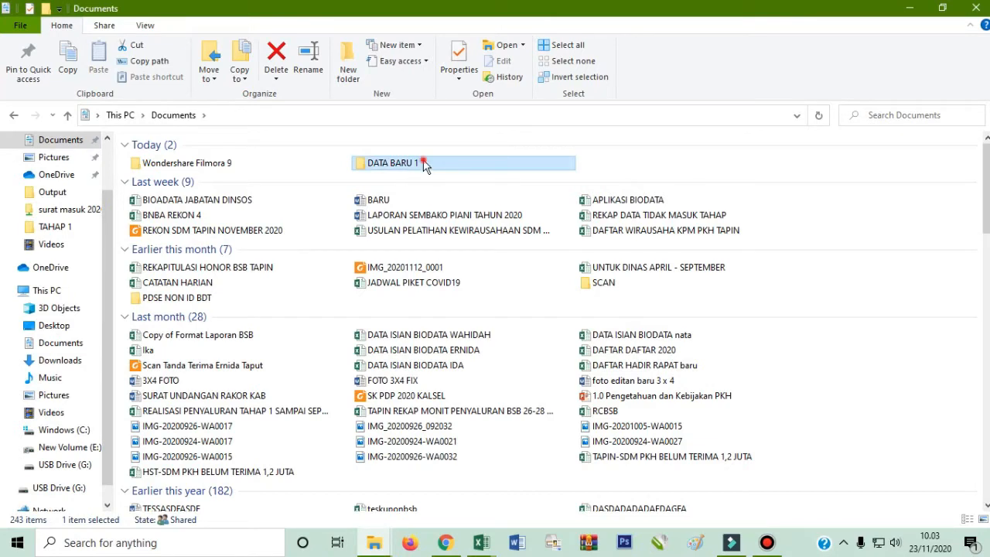
Create a subfolder named FOTO inside the DATA BARU 1 folder
{"action": "double_click", "coordinate": [424, 164]}
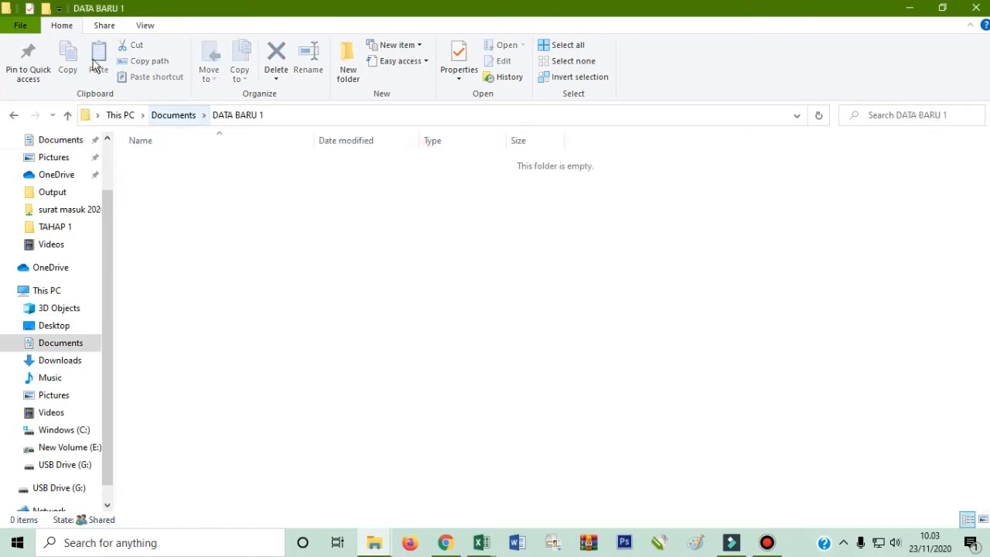
{"action": "left_click", "coordinate": [45, 8]}
{"action": "type", "text": "F"}
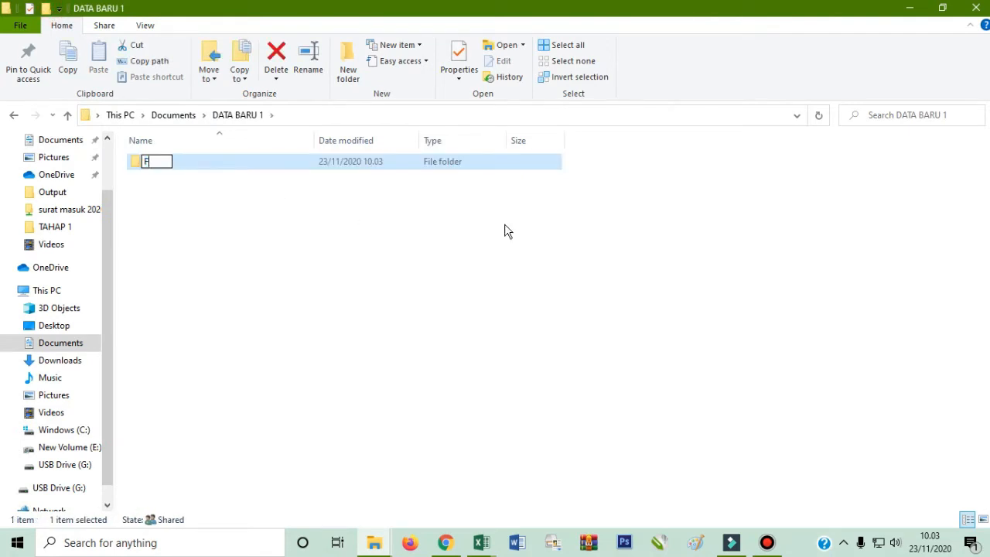
{"action": "key", "text": "Return"}
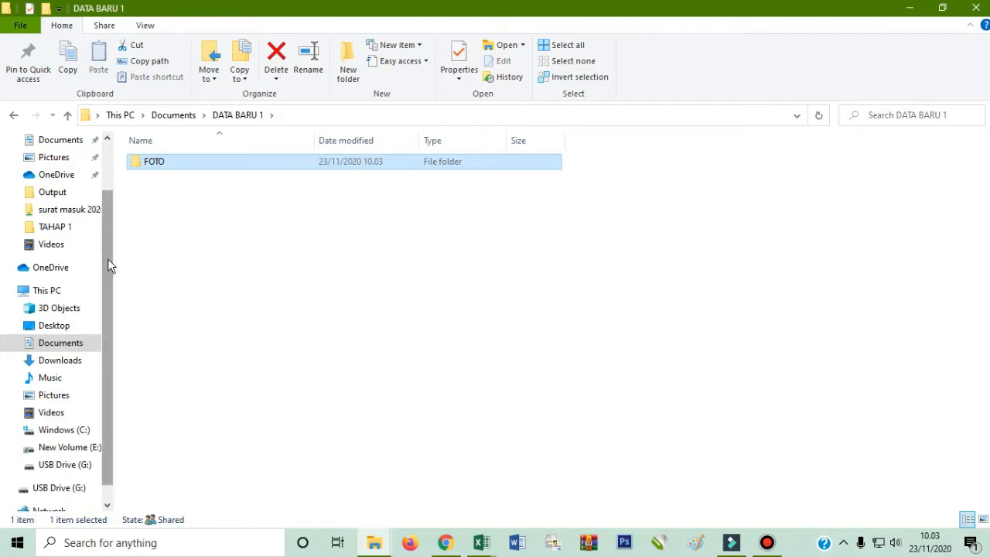
Copy the pictures sembako (PNG), images (3), sfsdf, images (2), download (3) and zaen from the Pictures folder
{"action": "scroll", "coordinate": [108, 266], "scroll_direction": "down", "scroll_amount": 1}
{"action": "left_click", "coordinate": [71, 377]}
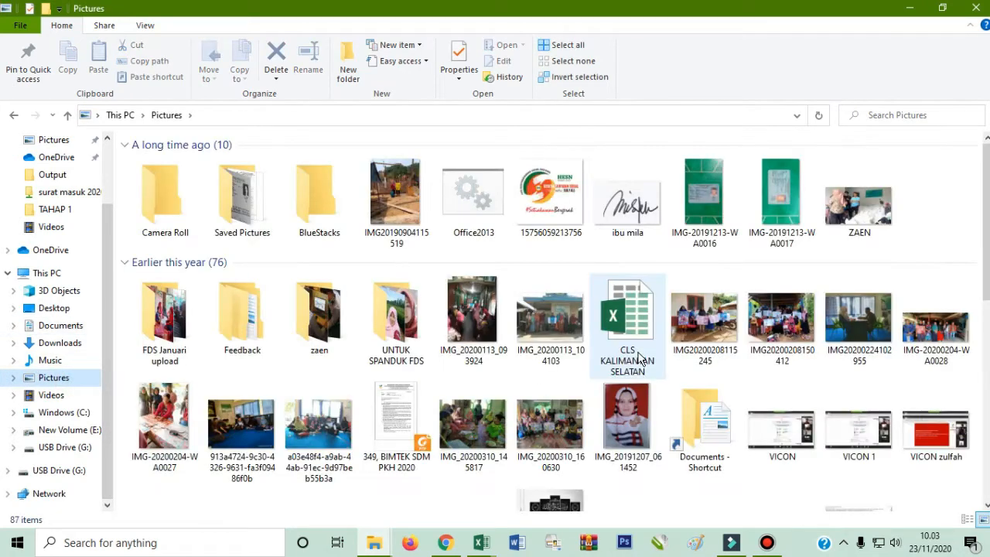
{"action": "scroll", "coordinate": [638, 352], "scroll_direction": "down", "scroll_amount": 5}
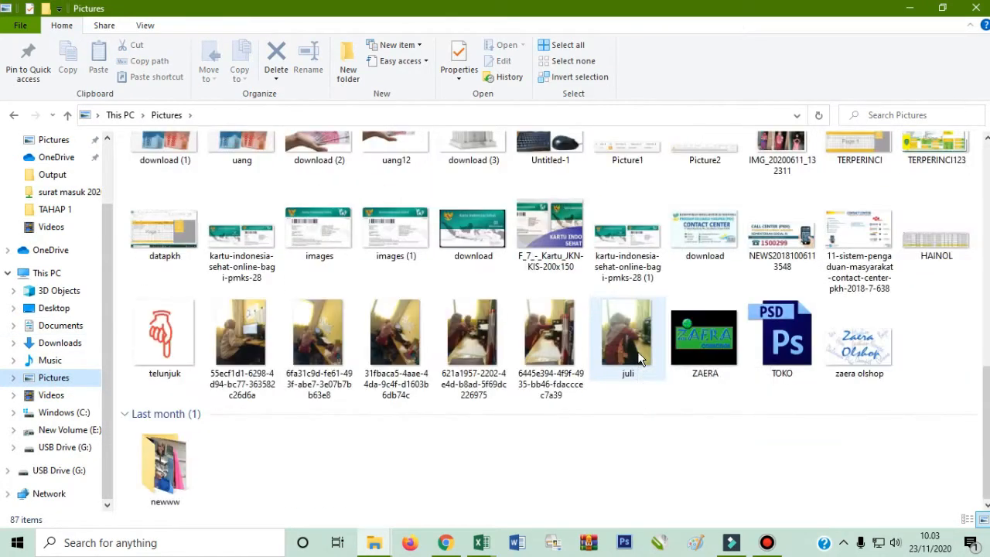
{"action": "scroll", "coordinate": [637, 351], "scroll_direction": "up", "scroll_amount": 5}
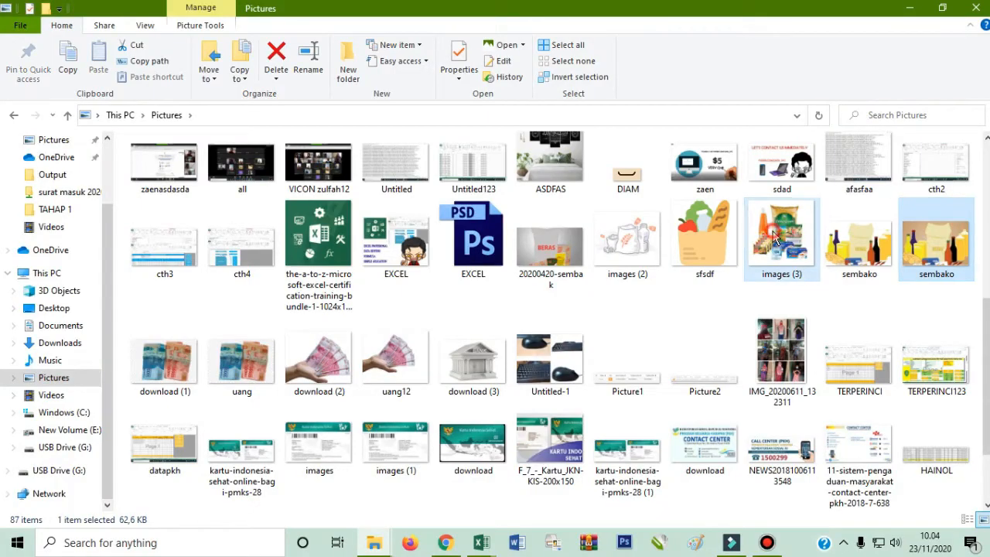
{"action": "left_click", "coordinate": [781, 239], "text": "ctrl"}
{"action": "left_click", "coordinate": [704, 240], "text": "ctrl"}
{"action": "left_click", "coordinate": [627, 240], "text": "ctrl"}
{"action": "left_click", "coordinate": [476, 363], "text": "ctrl"}
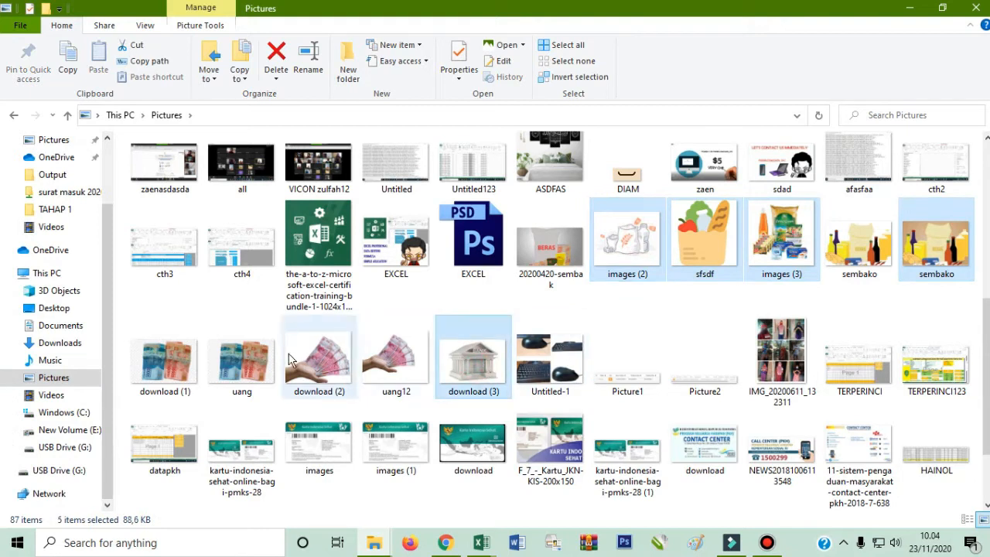
{"action": "key", "text": "ctrl+c"}
{"action": "left_click", "coordinate": [703, 157], "text": "ctrl"}
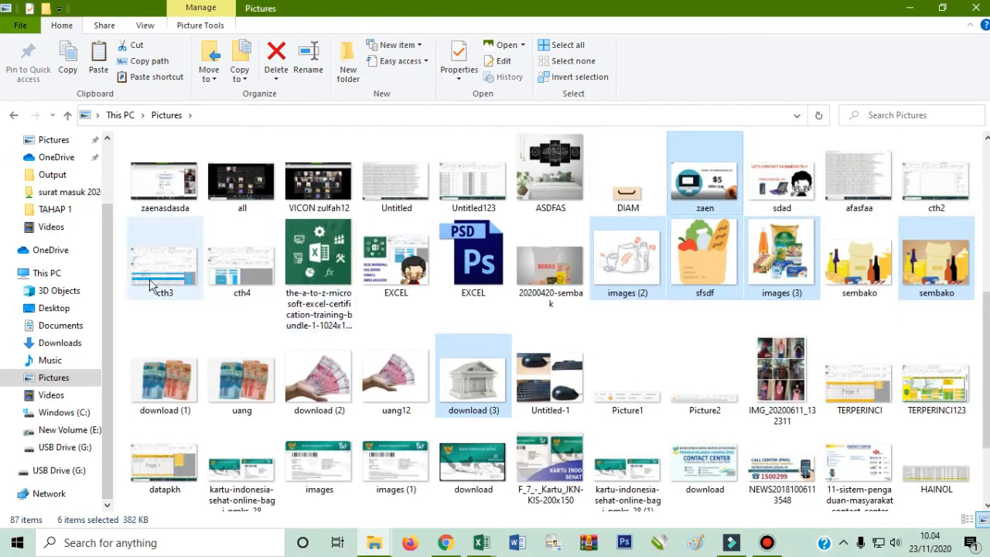
Paste the copied pictures into the FOTO folder inside Documents, DATA BARU 1
{"action": "scroll", "coordinate": [107, 284], "scroll_direction": "up", "scroll_amount": 1}
{"action": "scroll", "coordinate": [108, 284], "scroll_direction": "up", "scroll_amount": 2}
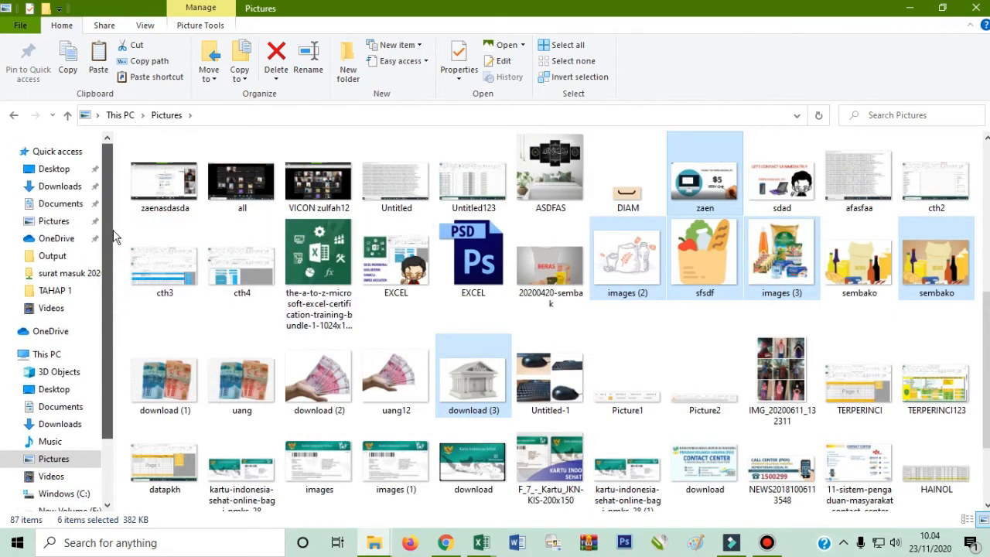
{"action": "left_click", "coordinate": [59, 186]}
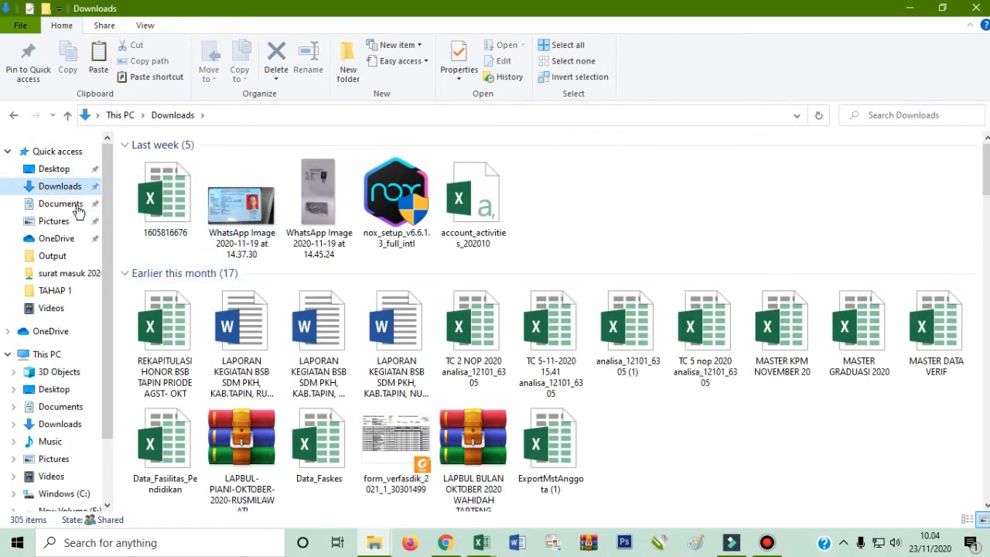
{"action": "left_click", "coordinate": [77, 205]}
{"action": "double_click", "coordinate": [203, 167]}
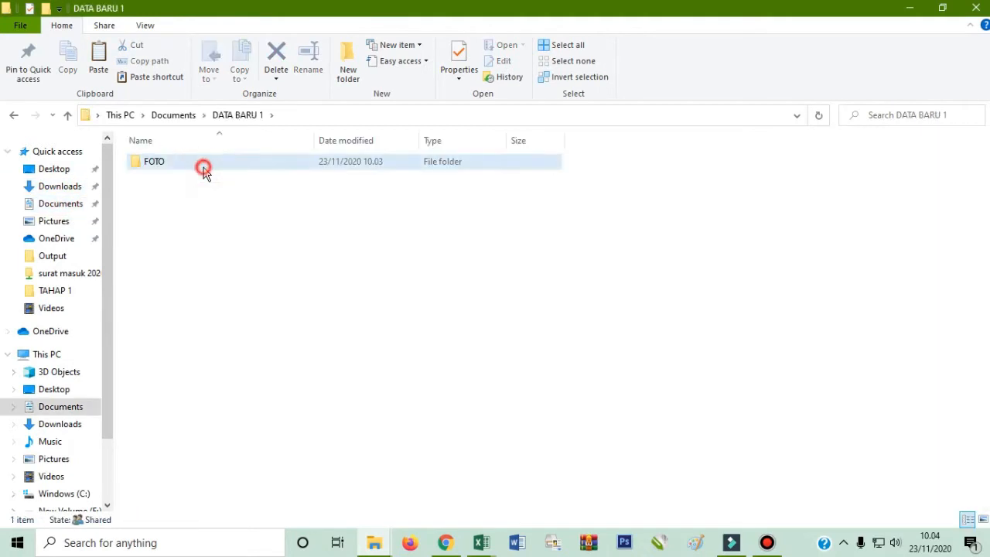
{"action": "double_click", "coordinate": [204, 167]}
{"action": "key", "text": "ctrl+v"}
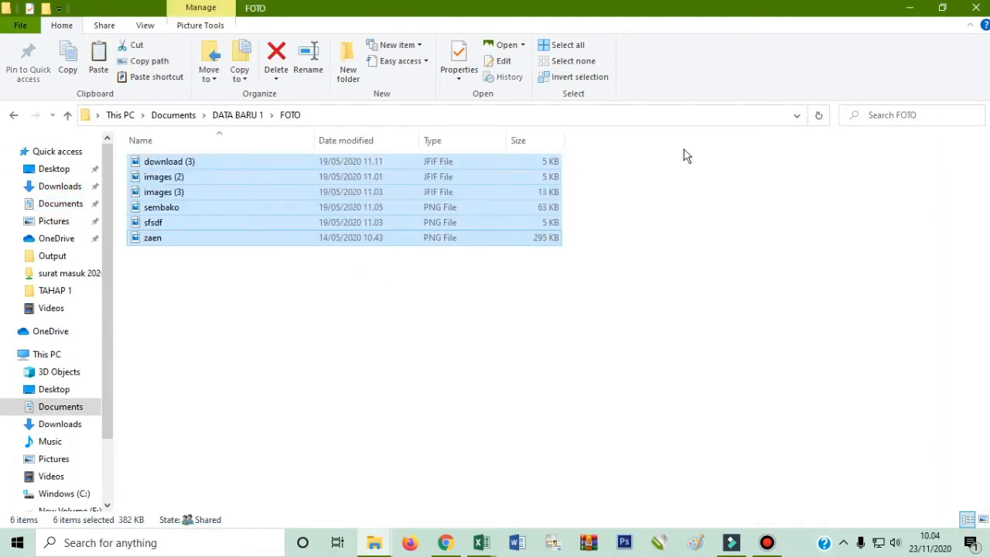
Display the FOTO pictures as extra large icons and go back to the DATA BARU 1 folder
{"action": "left_click", "coordinate": [145, 25]}
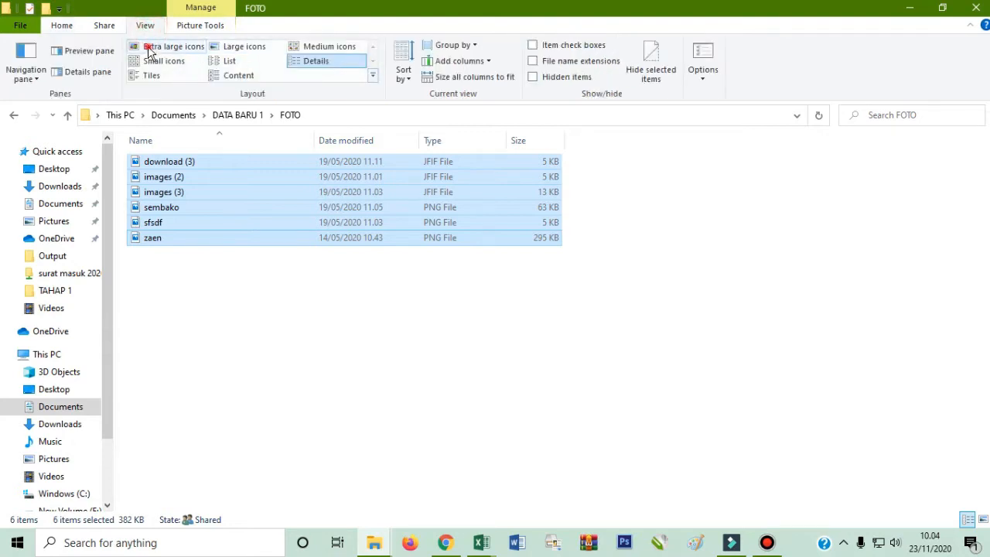
{"action": "left_click", "coordinate": [151, 47]}
{"action": "scroll", "coordinate": [727, 403], "scroll_direction": "down", "scroll_amount": 1}
{"action": "left_click", "coordinate": [727, 424]}
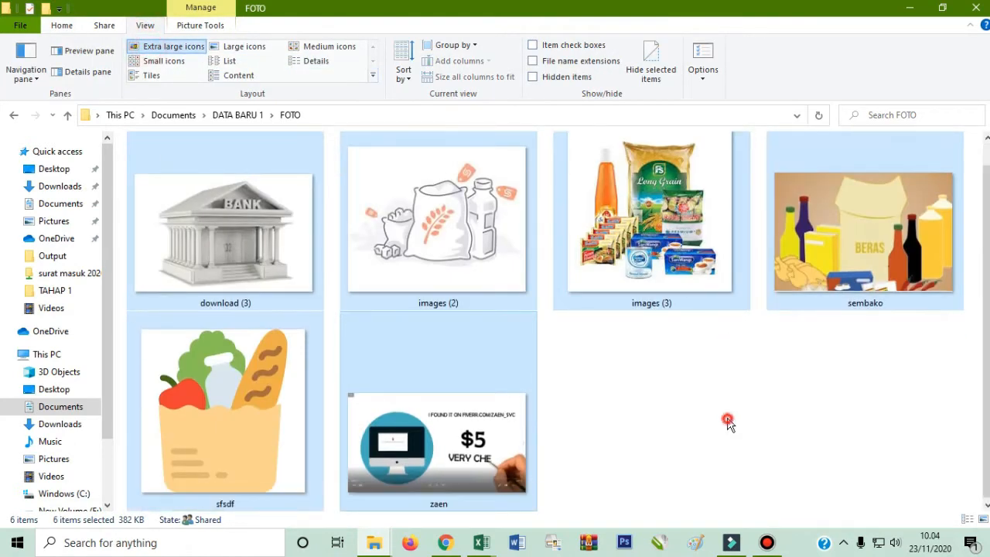
{"action": "left_click", "coordinate": [13, 114]}
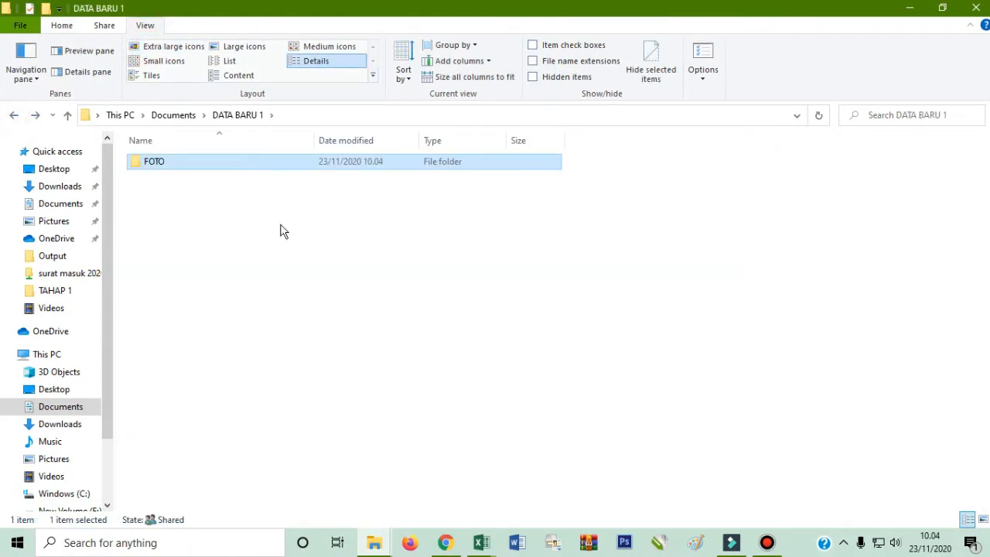
Switch to Book1 in Excel and enter the headers NO, NAMA and KEGIATAN in cells A1 to C1
{"action": "mouse_move", "coordinate": [481, 542]}
{"action": "left_click", "coordinate": [519, 483]}
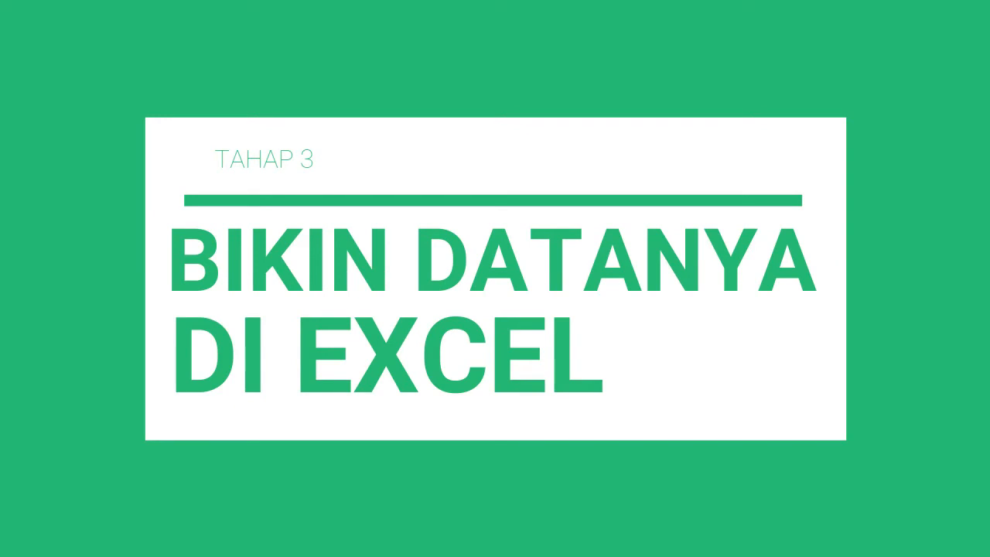
{"action": "left_click", "coordinate": [75, 192]}
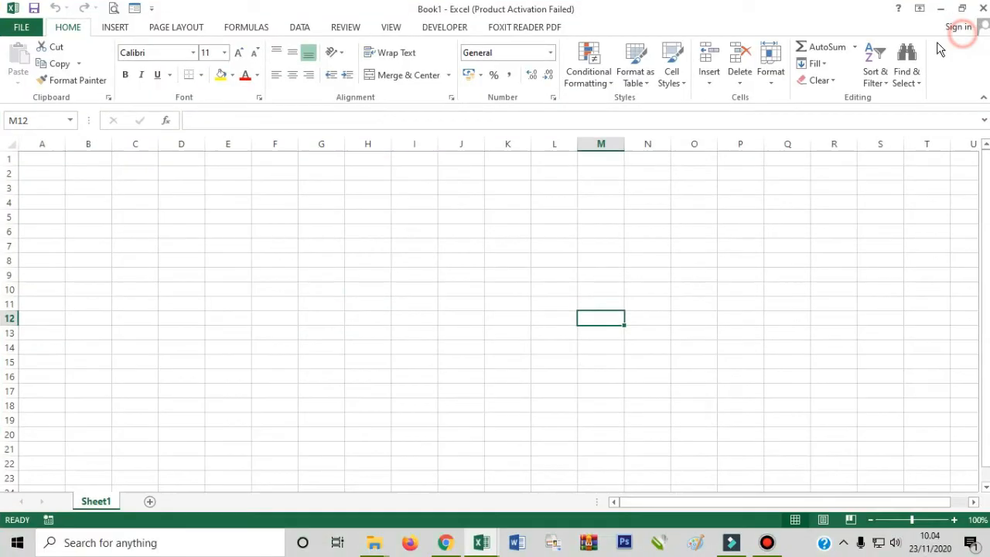
{"action": "left_click", "coordinate": [56, 159]}
{"action": "type", "text": "NB"}
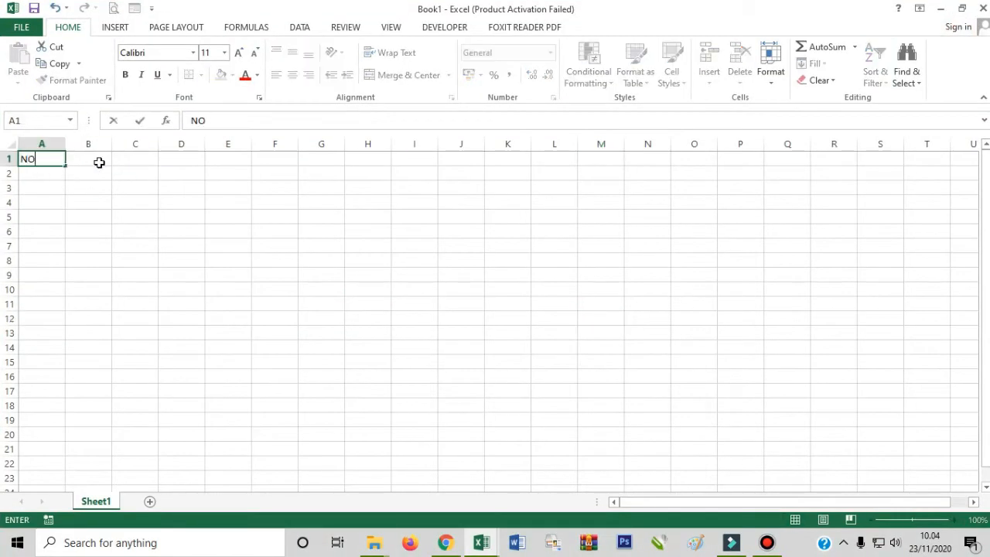
{"action": "left_click", "coordinate": [98, 163]}
{"action": "type", "text": "NAMA"}
{"action": "left_click", "coordinate": [133, 165]}
{"action": "type", "text": "KEGIATAN KET"}
{"action": "double_click", "coordinate": [148, 158]}
{"action": "key", "text": "BackSpace"}
{"action": "key", "text": "BackSpace"}
{"action": "key", "text": "BackSpace"}
{"action": "key", "text": "BackSpace"}
{"action": "left_click", "coordinate": [211, 207]}
Enter KET as the header in cell D1
{"action": "left_click", "coordinate": [177, 160]}
{"action": "type", "text": "KET"}
{"action": "left_click", "coordinate": [215, 212]}
Number the NO column from 1 to 5 in cells A2 to A6
{"action": "left_click", "coordinate": [48, 175]}
{"action": "type", "text": "1"}
{"action": "left_click", "coordinate": [48, 189]}
{"action": "left_click", "coordinate": [48, 175]}
{"action": "left_click_drag", "start_coordinate": [66, 181], "coordinate": [62, 232]}
Fill the NAMA column with the series NAMA 1 to NAMA 5 in cells B2 to B6
{"action": "left_click", "coordinate": [104, 174]}
{"action": "type", "text": "NAM"}
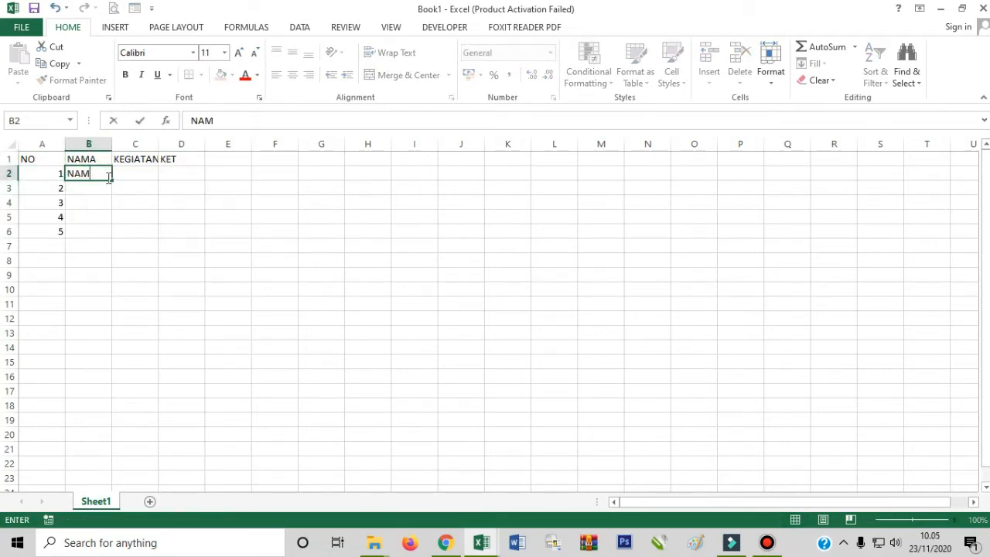
{"action": "type", "text": "A 1"}
{"action": "left_click", "coordinate": [102, 188]}
{"action": "left_click", "coordinate": [102, 175]}
{"action": "left_click_drag", "start_coordinate": [111, 180], "coordinate": [104, 237]}
Fill the KEGIATAN column with the series KG 1 to KG 5 in cells C2 to C6
{"action": "left_click", "coordinate": [144, 175]}
{"action": "type", "text": "KG 1"}
{"action": "left_click", "coordinate": [144, 188]}
{"action": "left_click", "coordinate": [144, 178]}
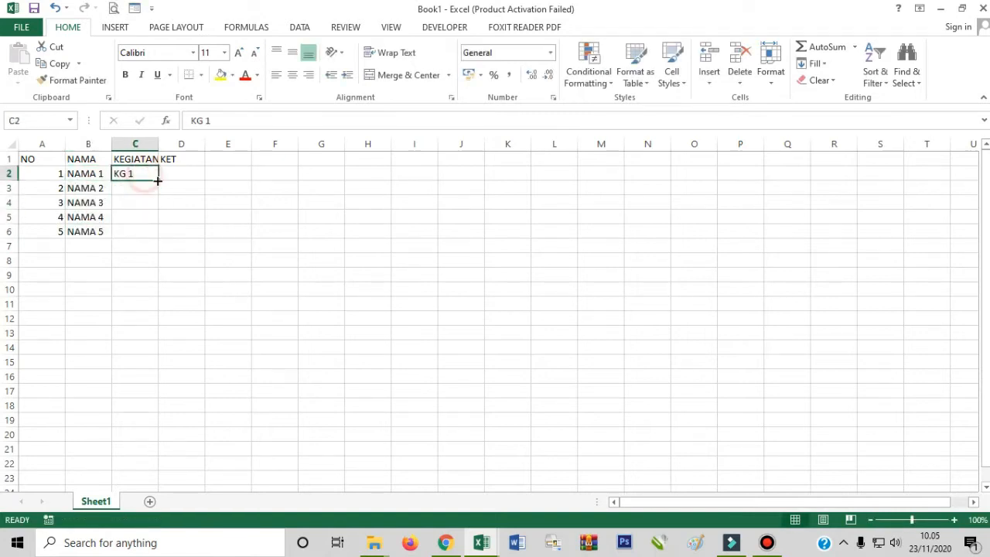
{"action": "left_click_drag", "start_coordinate": [157, 181], "coordinate": [153, 234]}
Autofit the widths of columns C and A and center the contents of A1:D6 horizontally
{"action": "double_click", "coordinate": [158, 144]}
{"action": "double_click", "coordinate": [65, 145]}
{"action": "left_click_drag", "start_coordinate": [29, 145], "coordinate": [110, 146]}
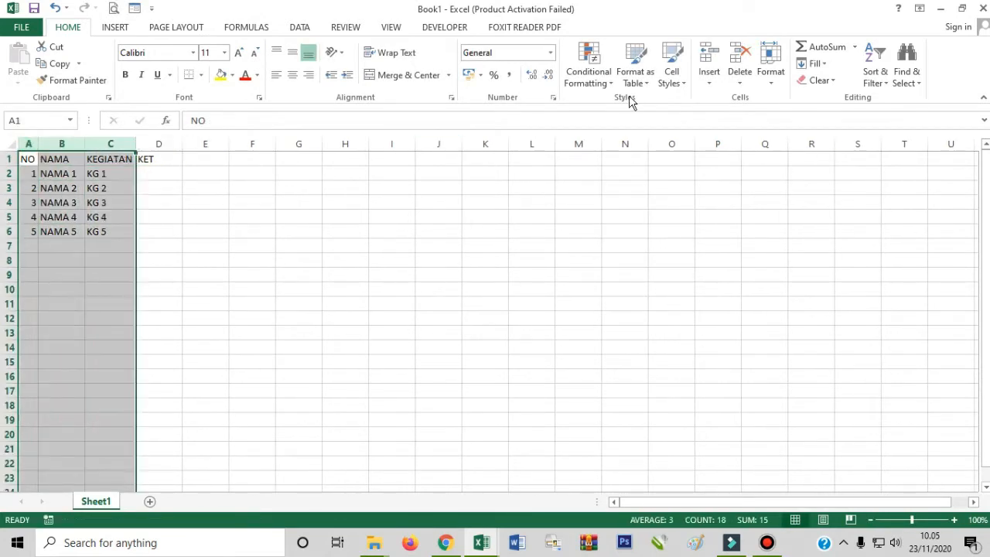
{"action": "left_click_drag", "start_coordinate": [164, 230], "coordinate": [29, 158]}
{"action": "left_click", "coordinate": [295, 77]}
{"action": "left_click", "coordinate": [158, 172]}
Replace the header in cell D1 with FOTO and select cell D2 beneath it
{"action": "left_click", "coordinate": [161, 160]}
{"action": "type", "text": "FOTO"}
{"action": "left_click", "coordinate": [168, 217]}
{"action": "left_click", "coordinate": [170, 177]}
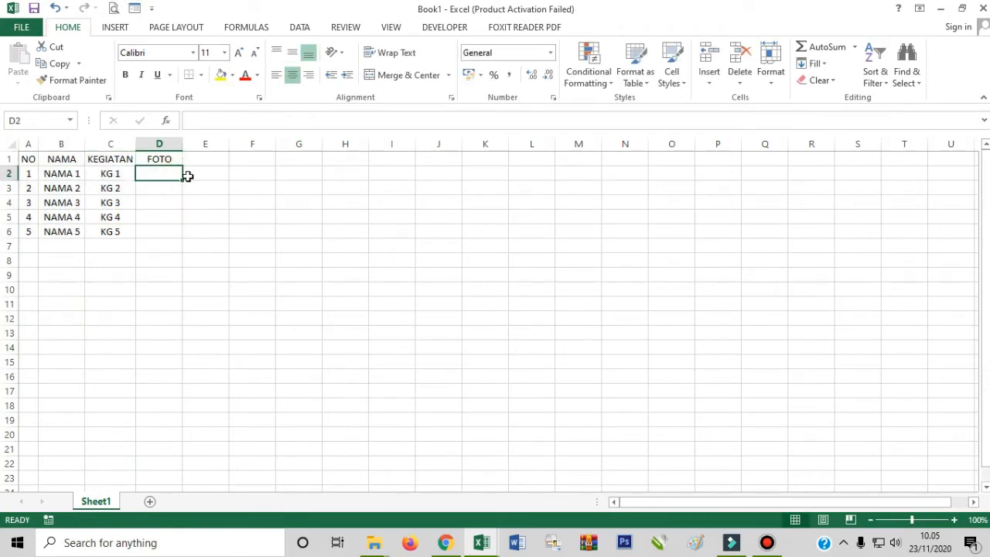
{"action": "left_click", "coordinate": [625, 319]}
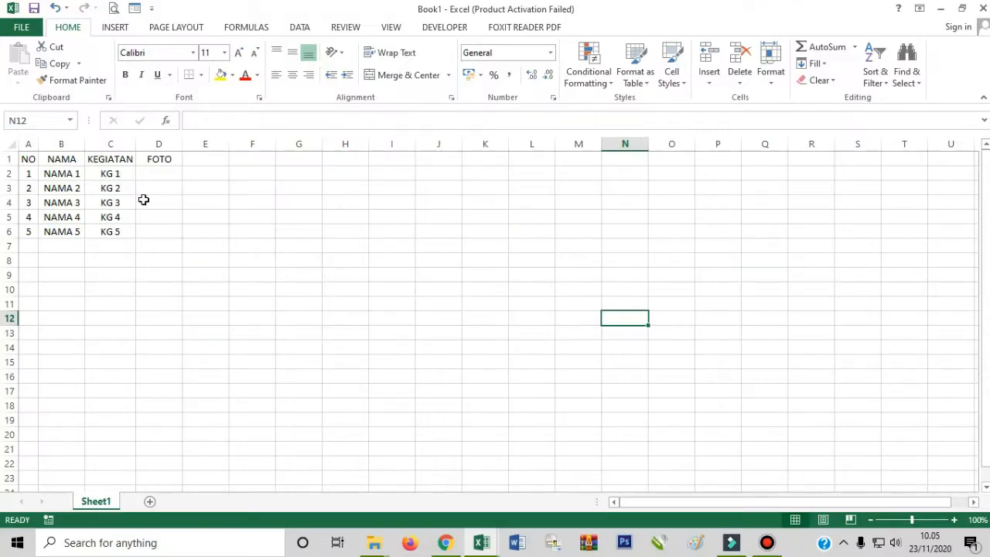
{"action": "left_click", "coordinate": [155, 176]}
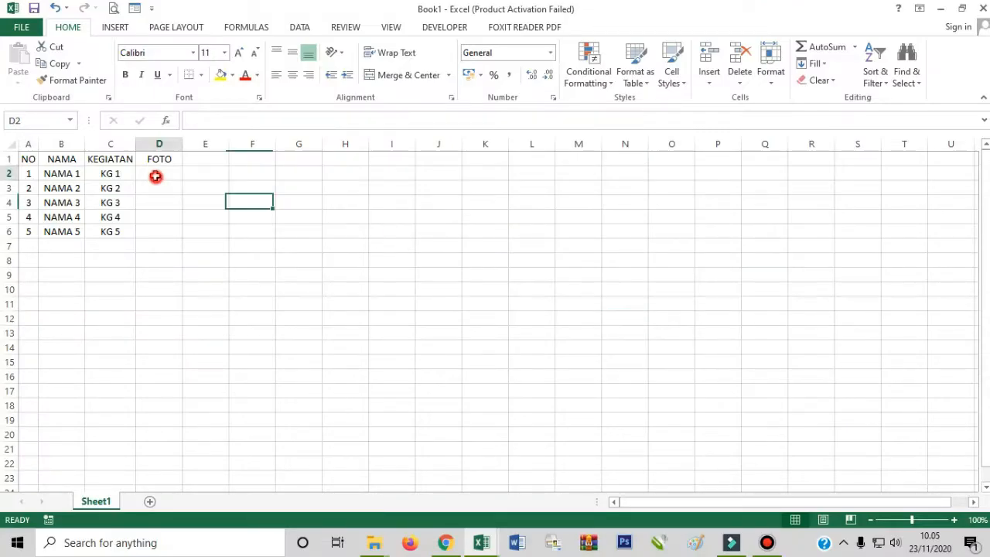
Start inserting a hyperlink in cell D2 that targets an existing file or web page
{"action": "left_click", "coordinate": [124, 27]}
{"action": "left_click", "coordinate": [70, 25]}
{"action": "left_click", "coordinate": [118, 27]}
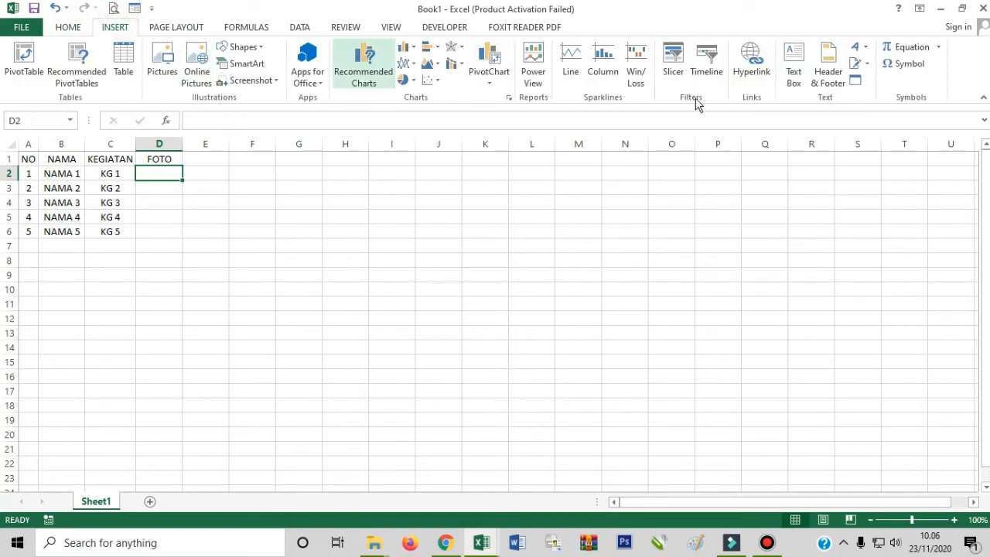
{"action": "left_click", "coordinate": [755, 70]}
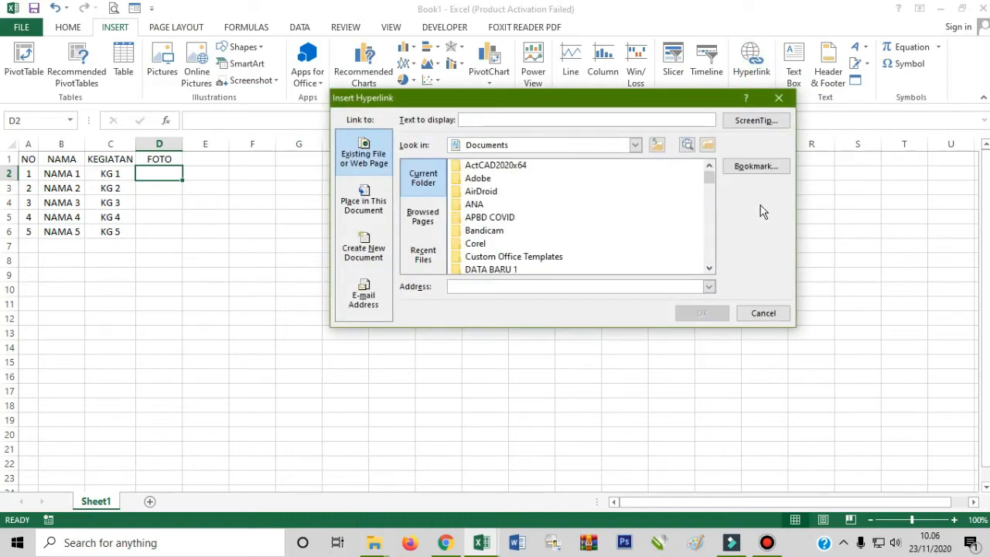
{"action": "left_click", "coordinate": [367, 203]}
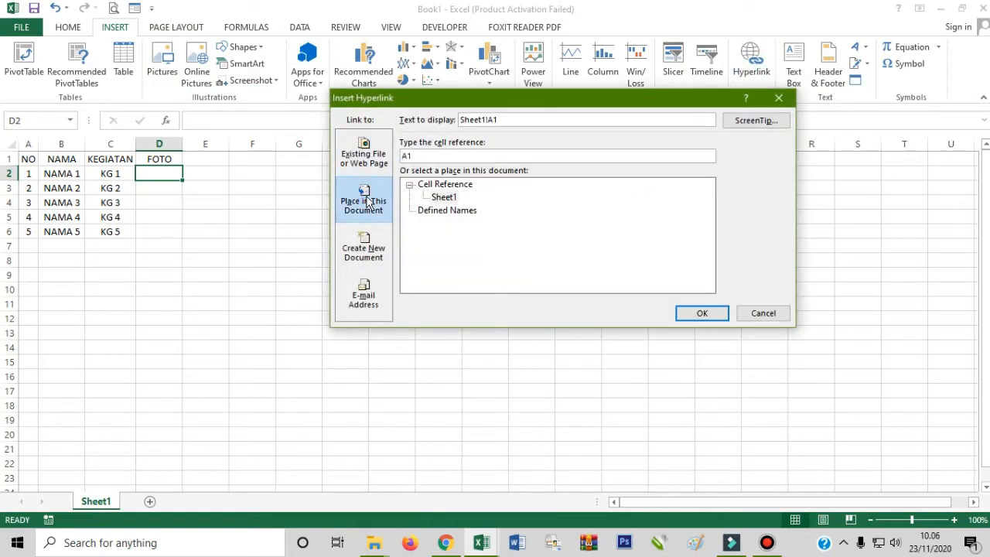
{"action": "left_click", "coordinate": [378, 160]}
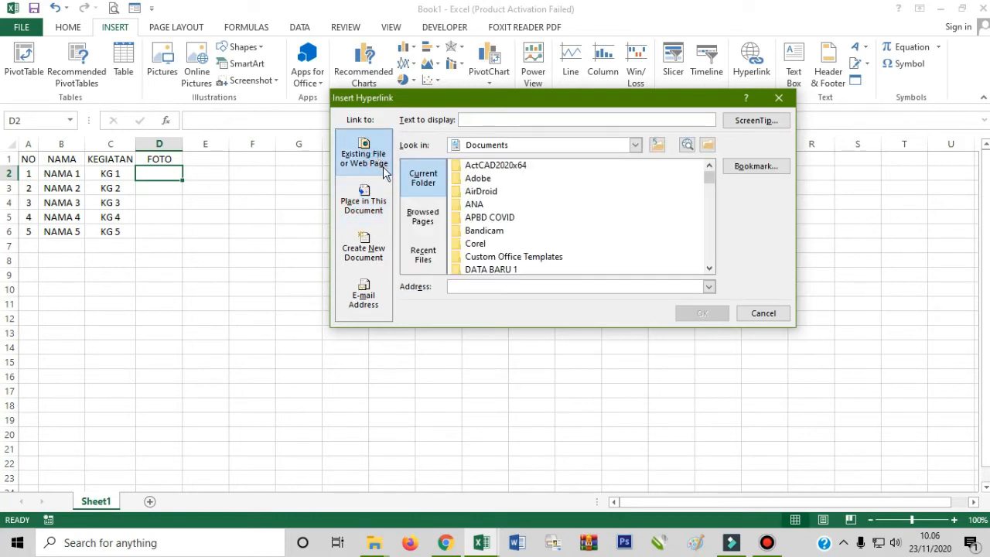
Link cell D2 to the picture download (3) in the DATA BARU 1\FOTO folder under Documents
{"action": "left_click", "coordinate": [422, 216]}
{"action": "left_click", "coordinate": [423, 179]}
{"action": "left_click", "coordinate": [514, 193]}
{"action": "scroll", "coordinate": [581, 204], "scroll_direction": "down", "scroll_amount": 3}
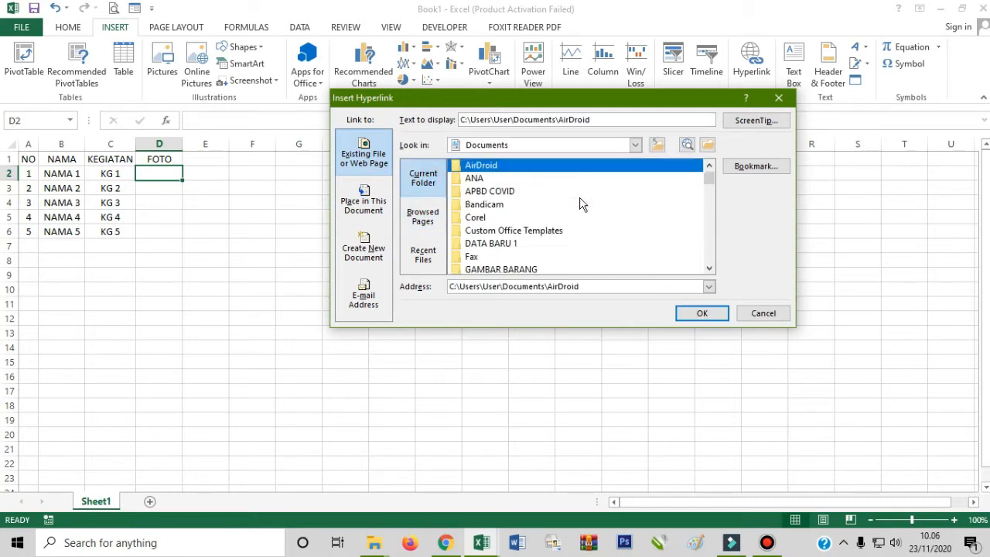
{"action": "scroll", "coordinate": [575, 237], "scroll_direction": "up", "scroll_amount": 3}
{"action": "scroll", "coordinate": [573, 237], "scroll_direction": "down", "scroll_amount": 1}
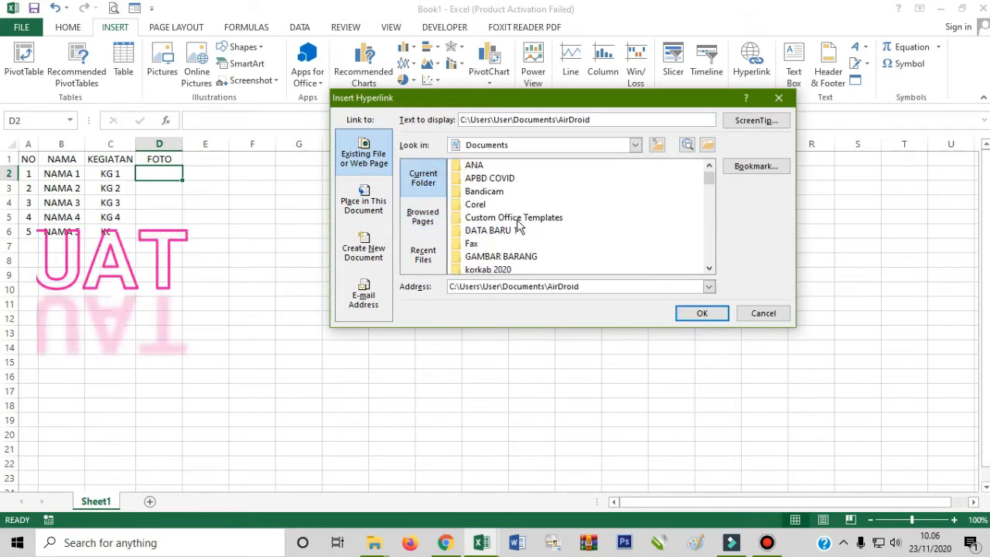
{"action": "scroll", "coordinate": [518, 223], "scroll_direction": "down", "scroll_amount": 1}
{"action": "double_click", "coordinate": [492, 191]}
{"action": "double_click", "coordinate": [486, 165]}
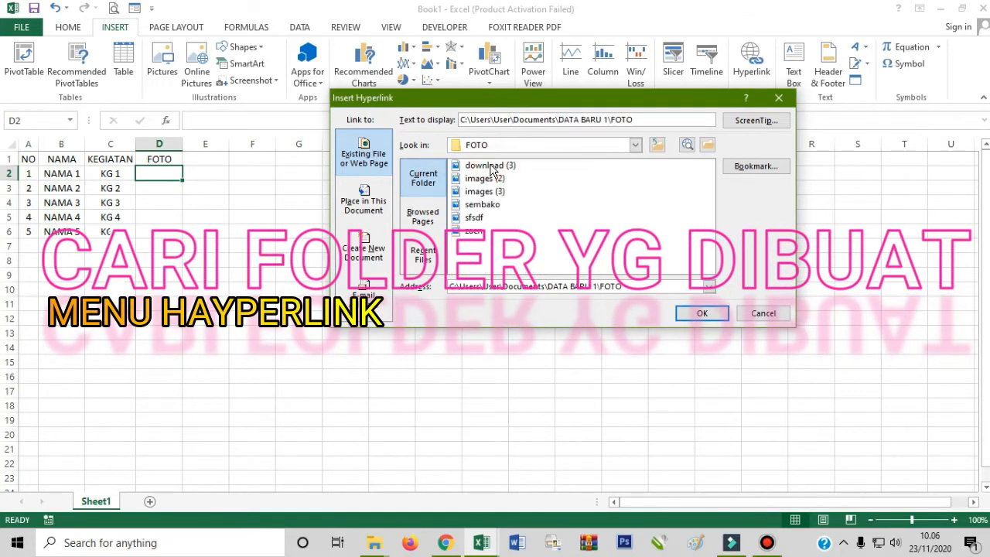
{"action": "double_click", "coordinate": [485, 166]}
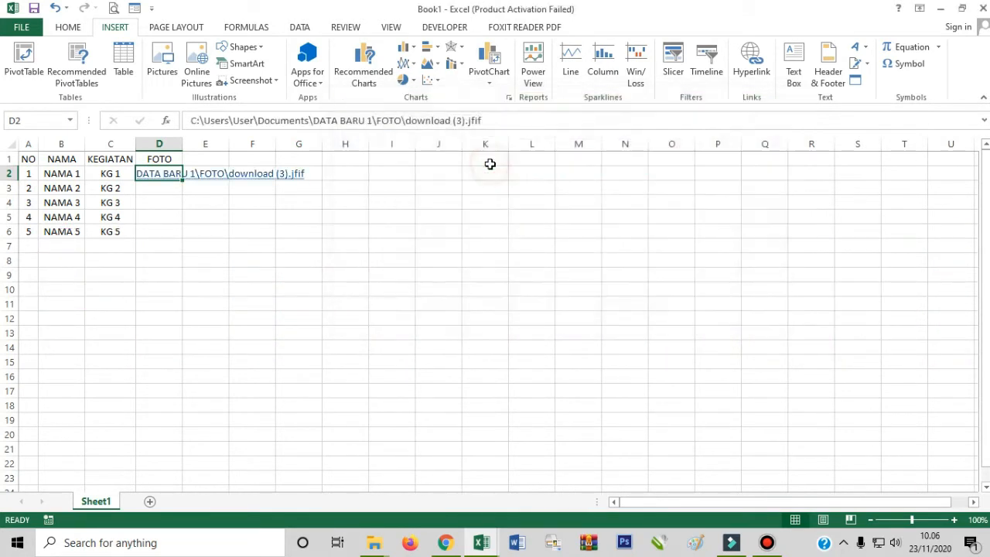
Test the hyperlink in cell D2 by viewing its picture, and close the photo viewer
{"action": "left_click", "coordinate": [220, 229]}
{"action": "left_click", "coordinate": [150, 178]}
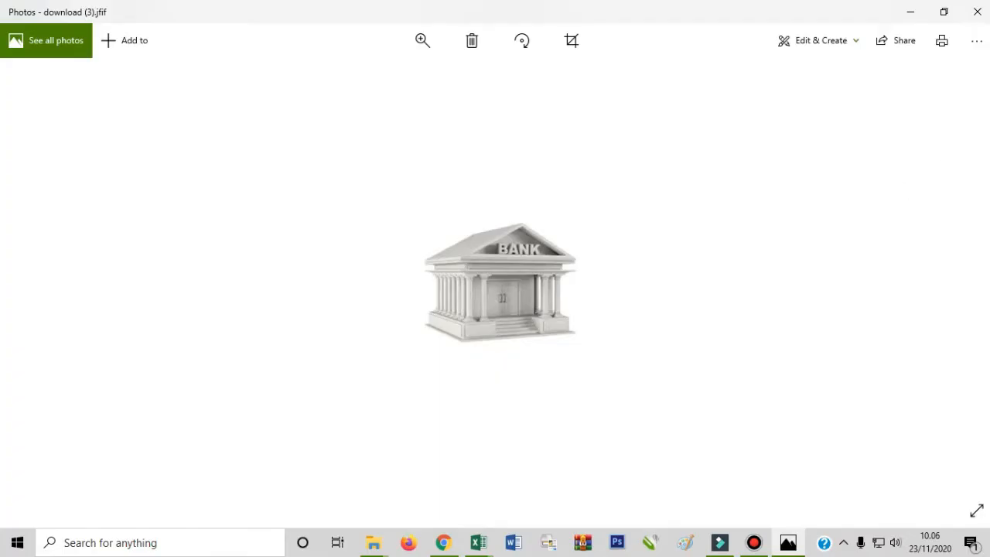
{"action": "left_click", "coordinate": [976, 11]}
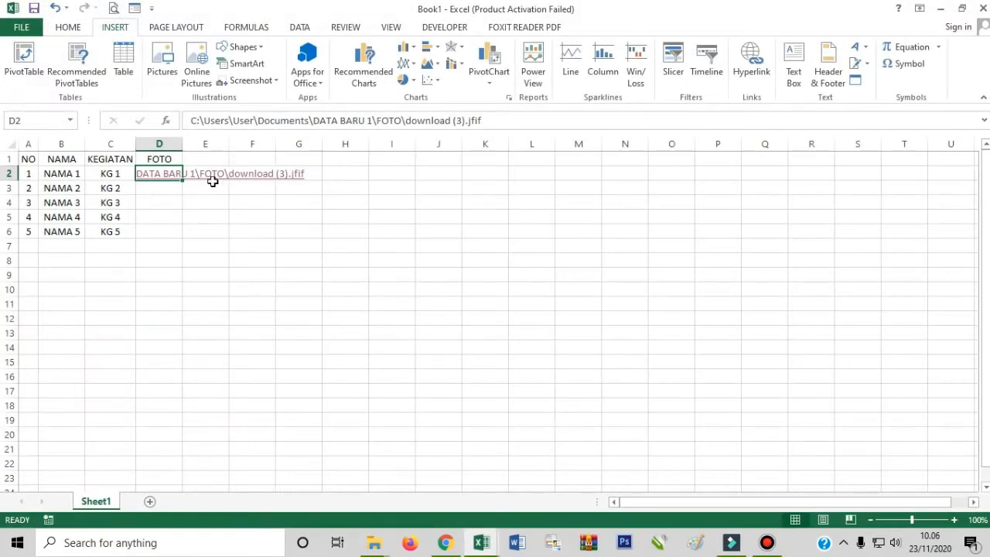
Switch to the DATA BARU 1 window in File Explorer and rename FOTO's first three pictures as 1, 2 and 3
{"action": "mouse_move", "coordinate": [375, 542]}
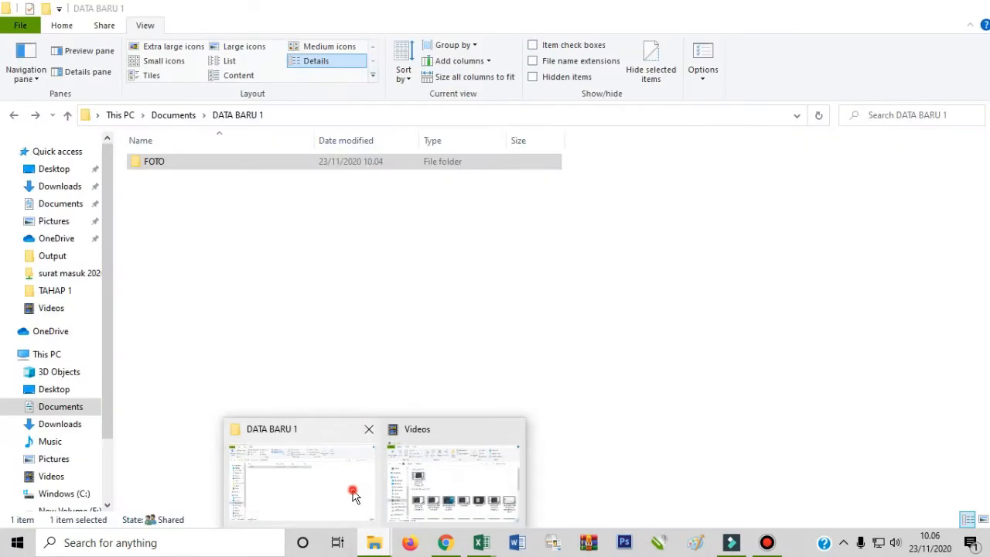
{"action": "left_click", "coordinate": [353, 494]}
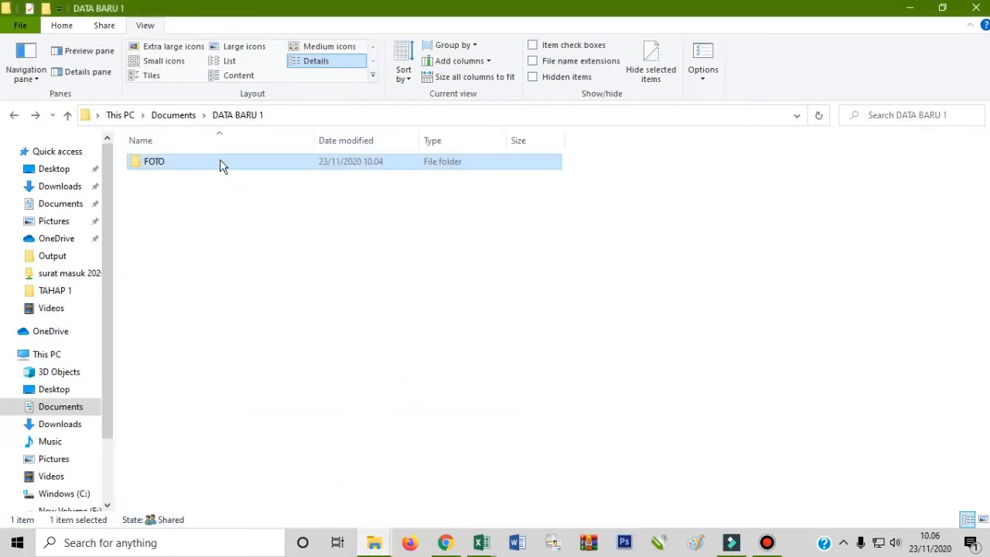
{"action": "double_click", "coordinate": [221, 163]}
{"action": "left_click", "coordinate": [193, 179]}
{"action": "key", "text": "F2"}
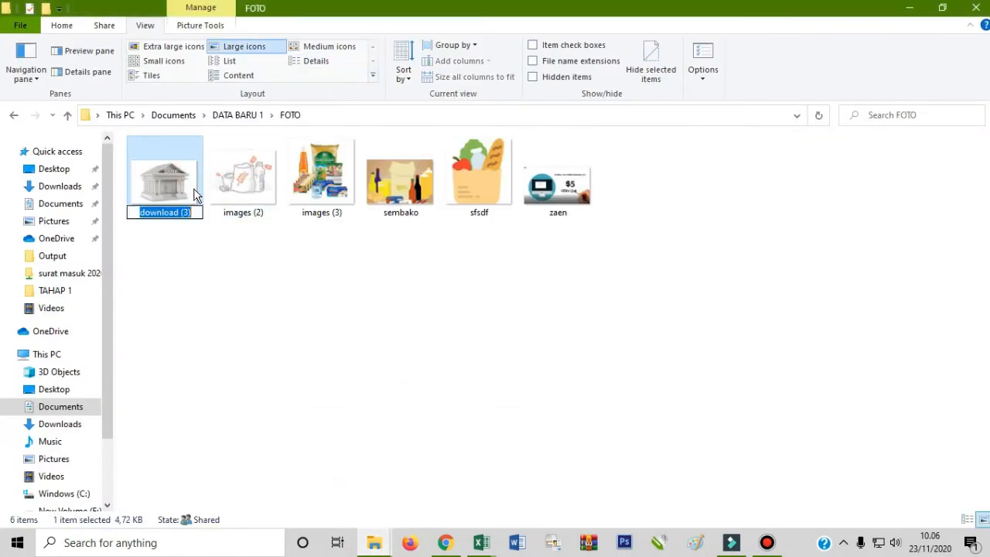
{"action": "type", "text": "1"}
{"action": "key", "text": "Tab"}
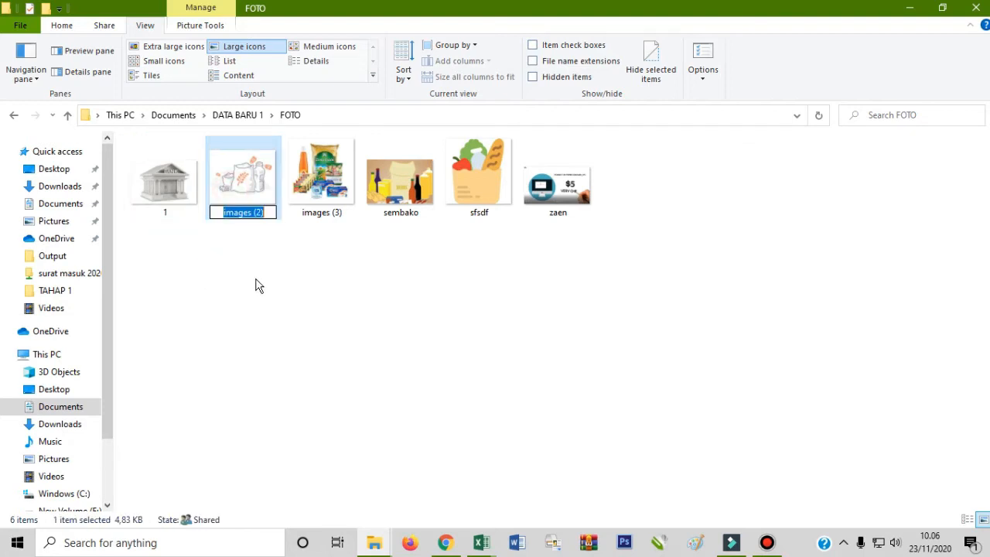
{"action": "type", "text": "2"}
{"action": "key", "text": "Tab"}
{"action": "type", "text": "3"}
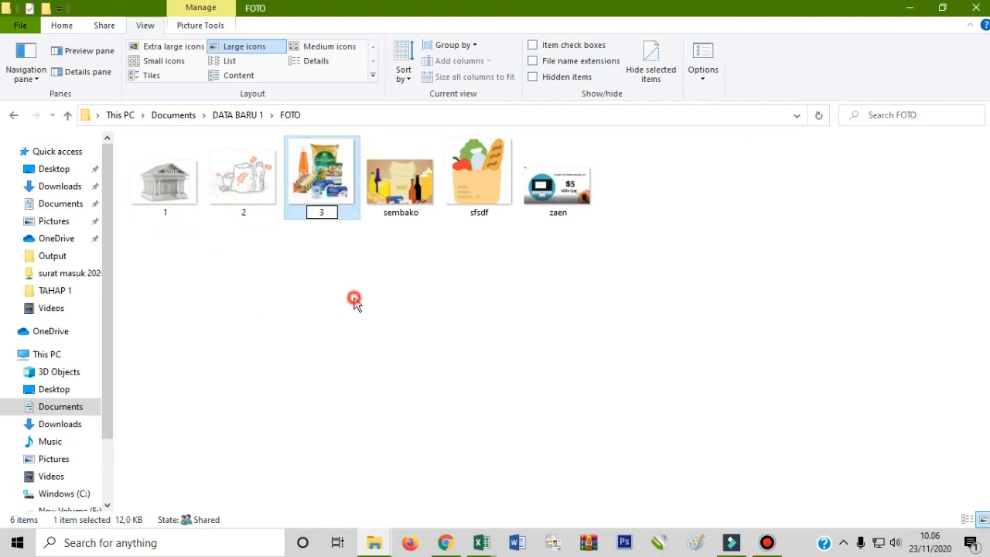
Rename the sembako picture as 4 and the sfsdf picture as 5
{"action": "left_click", "coordinate": [397, 214]}
{"action": "key", "text": "F2"}
{"action": "type", "text": "4"}
{"action": "key", "text": "Tab"}
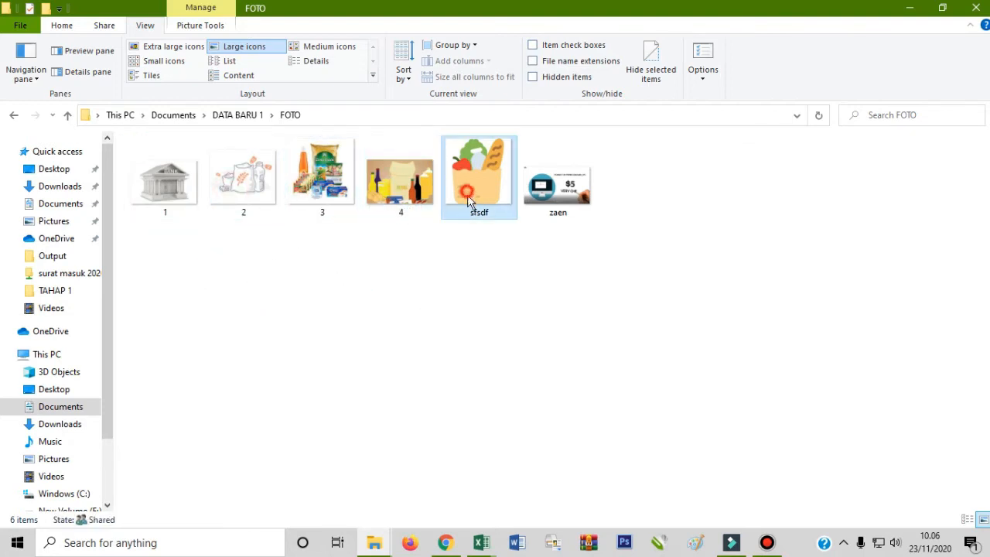
{"action": "type", "text": "5"}
{"action": "key", "text": "Tab"}
{"action": "key", "text": "Return"}
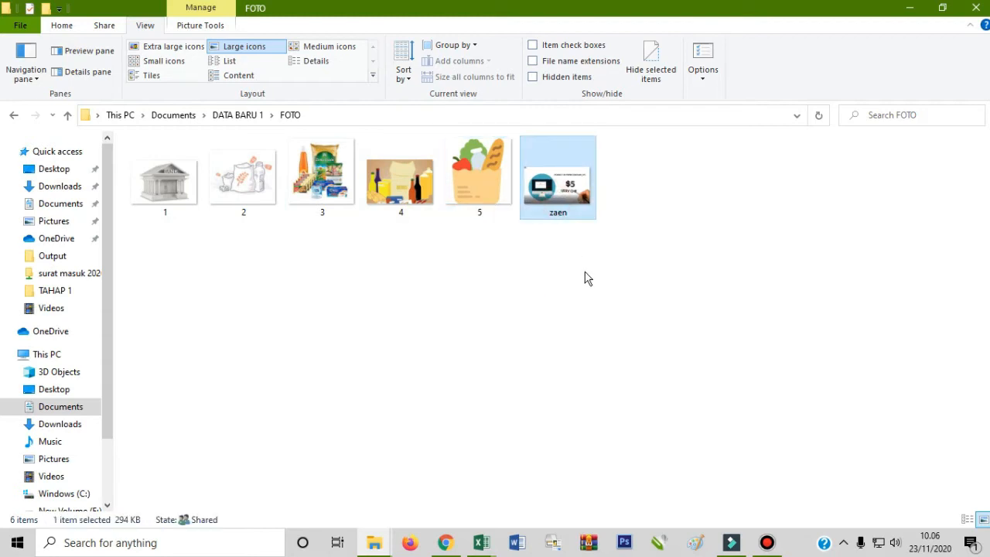
Rename the zaen picture as 6
{"action": "key", "text": "F4"}
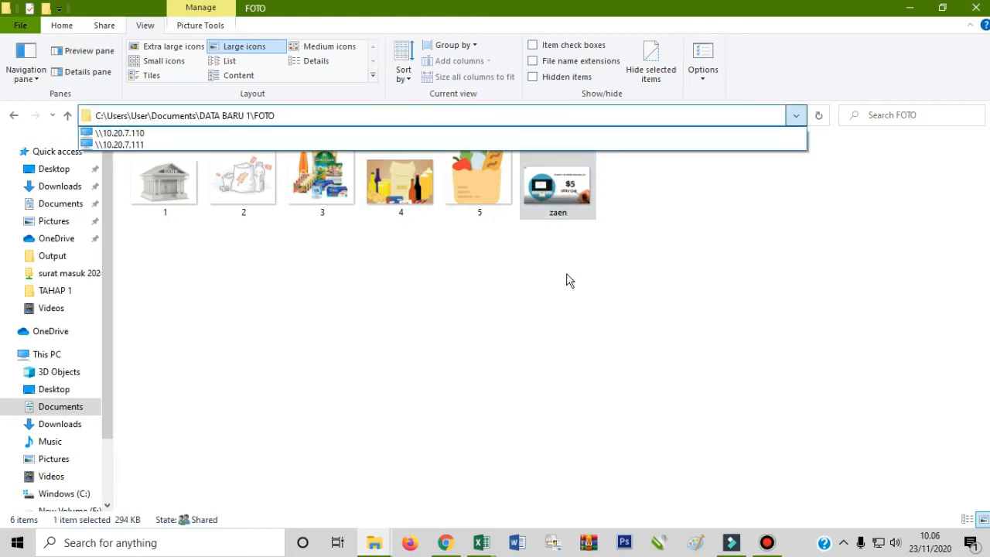
{"action": "key", "text": "Escape"}
{"action": "key", "text": "Escape"}
{"action": "key", "text": "F2"}
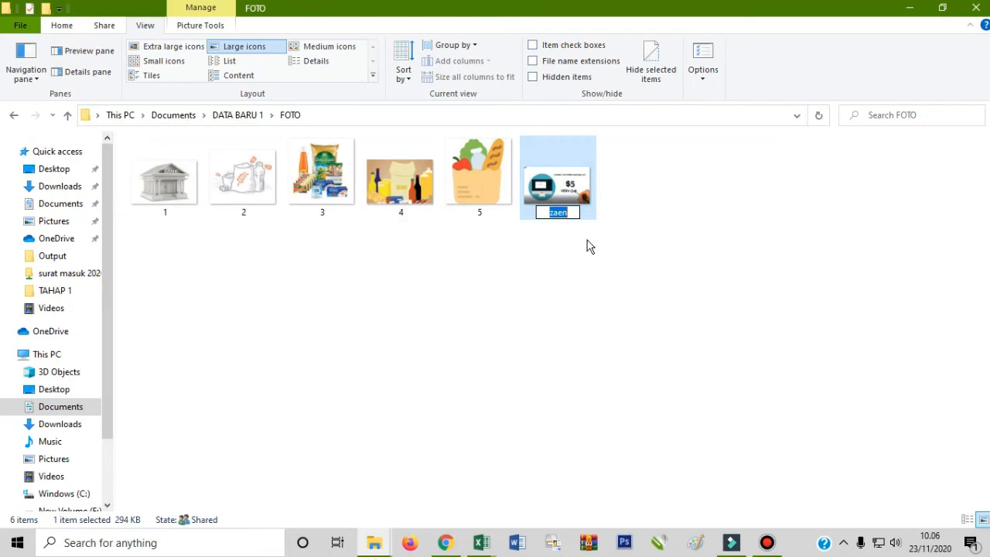
{"action": "type", "text": "6"}
{"action": "left_click", "coordinate": [630, 249]}
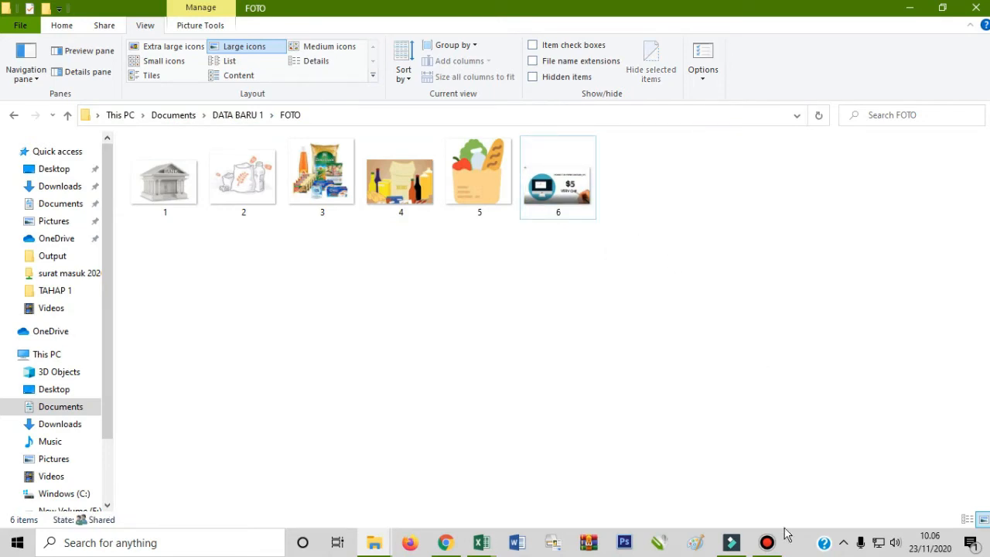
Switch to the Book1 workbook in Excel and extend the NO, NAMA and KEGIATAN series down to row 7
{"action": "mouse_move", "coordinate": [480, 542]}
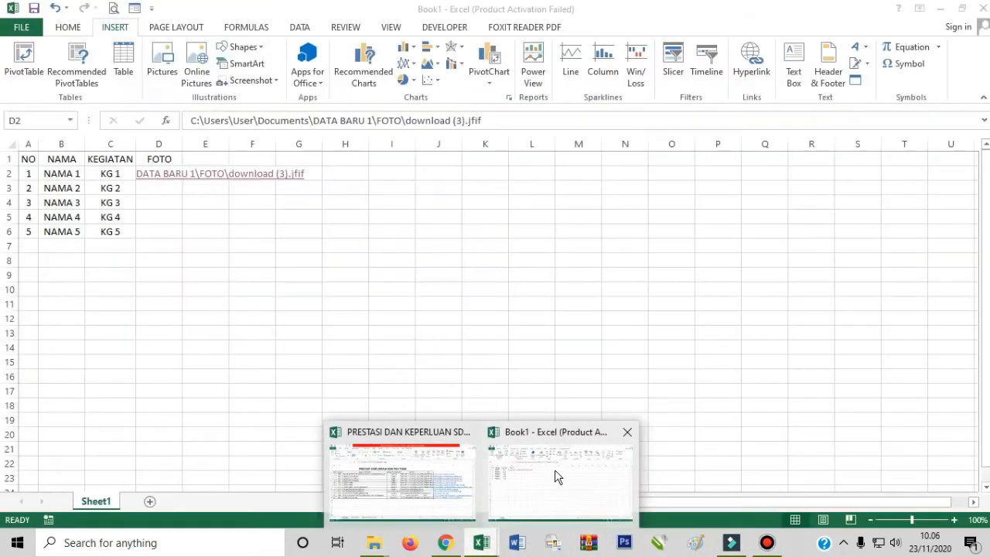
{"action": "left_click", "coordinate": [554, 469]}
{"action": "left_click_drag", "start_coordinate": [29, 230], "coordinate": [136, 252]}
Try the old picture link in cell D2 and delete the cell's contents
{"action": "left_click", "coordinate": [167, 177]}
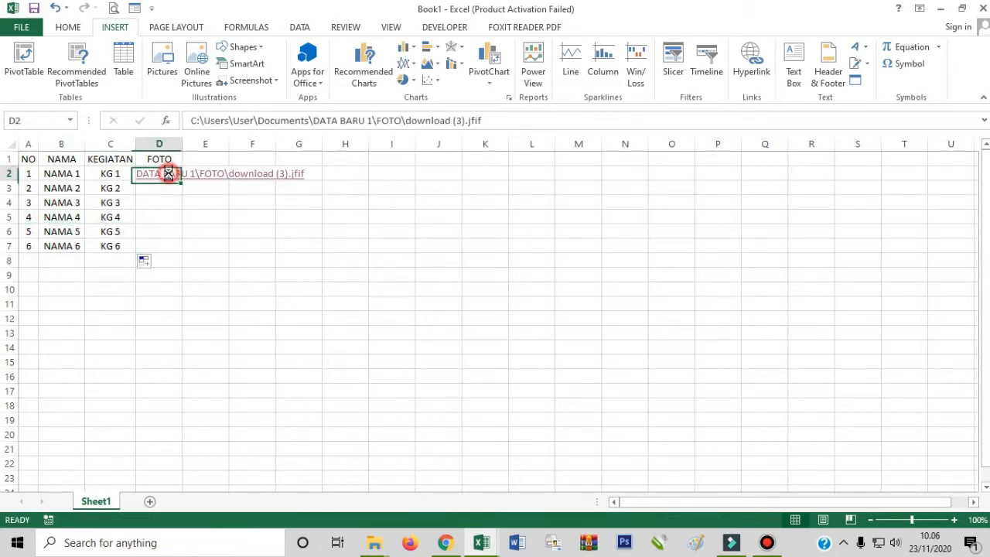
{"action": "left_click", "coordinate": [505, 297]}
{"action": "left_click", "coordinate": [168, 172]}
{"action": "key", "text": "Delete"}
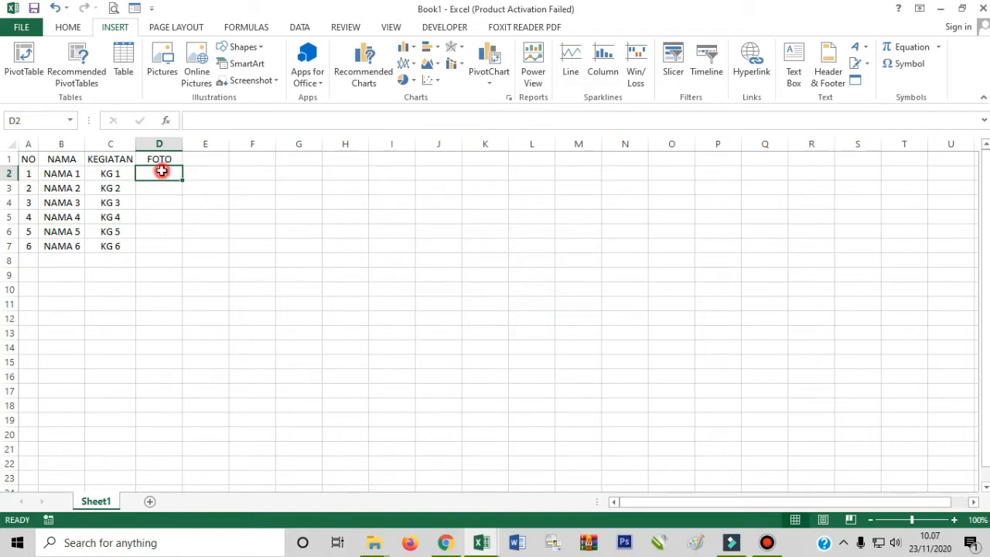
Link cell D2 to picture 1 in the DATA BARU 1\FOTO folder and move on to cell D3
{"action": "left_click", "coordinate": [751, 58]}
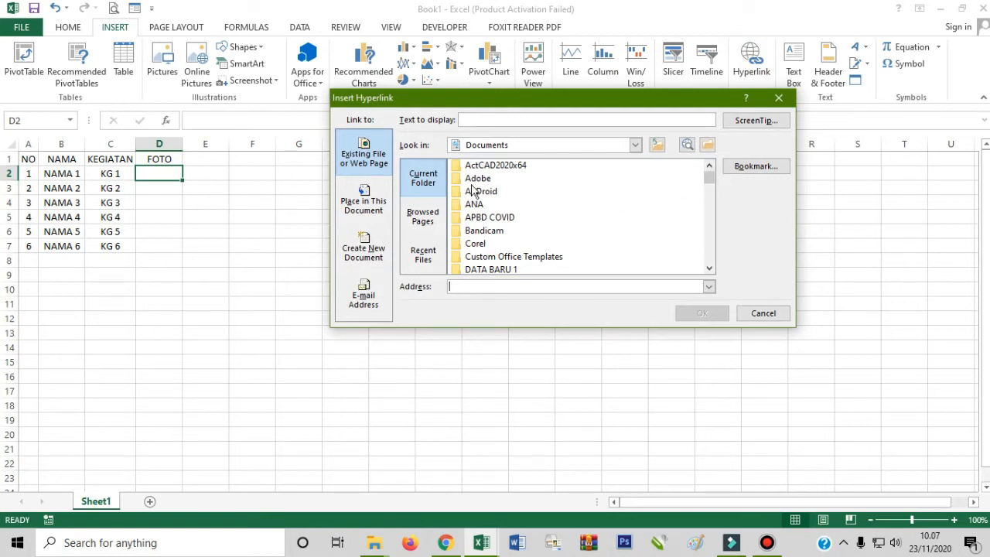
{"action": "left_click", "coordinate": [495, 242]}
{"action": "scroll", "coordinate": [510, 245], "scroll_direction": "down", "scroll_amount": 1}
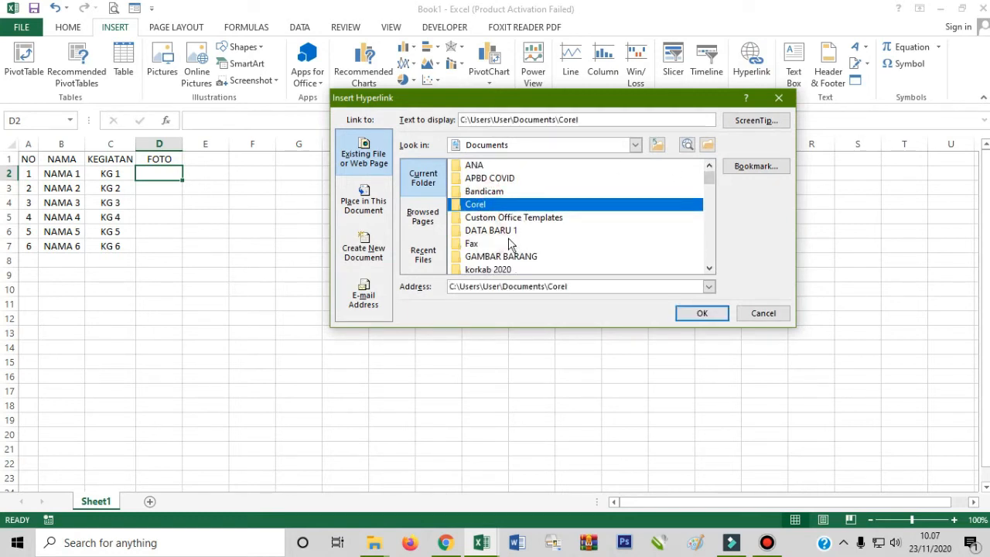
{"action": "double_click", "coordinate": [489, 231]}
{"action": "double_click", "coordinate": [491, 166]}
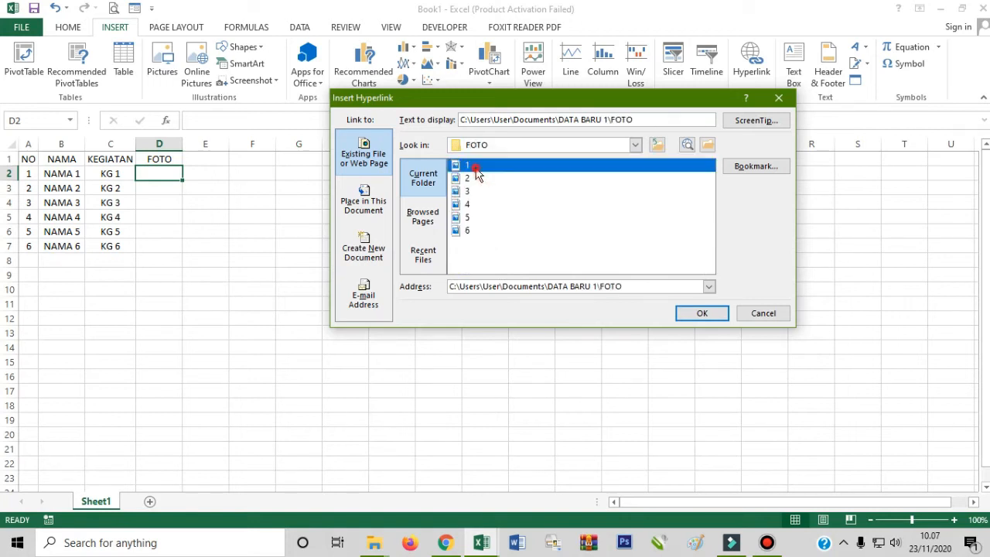
{"action": "double_click", "coordinate": [476, 167]}
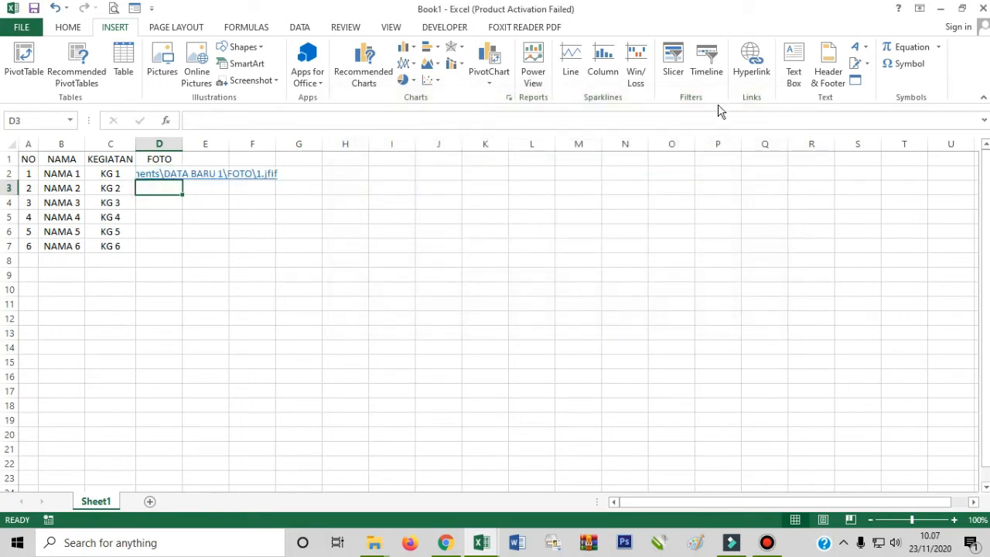
Start a hyperlink for cell D3 to an existing file, with Documents as the folder to look in
{"action": "left_click", "coordinate": [751, 61]}
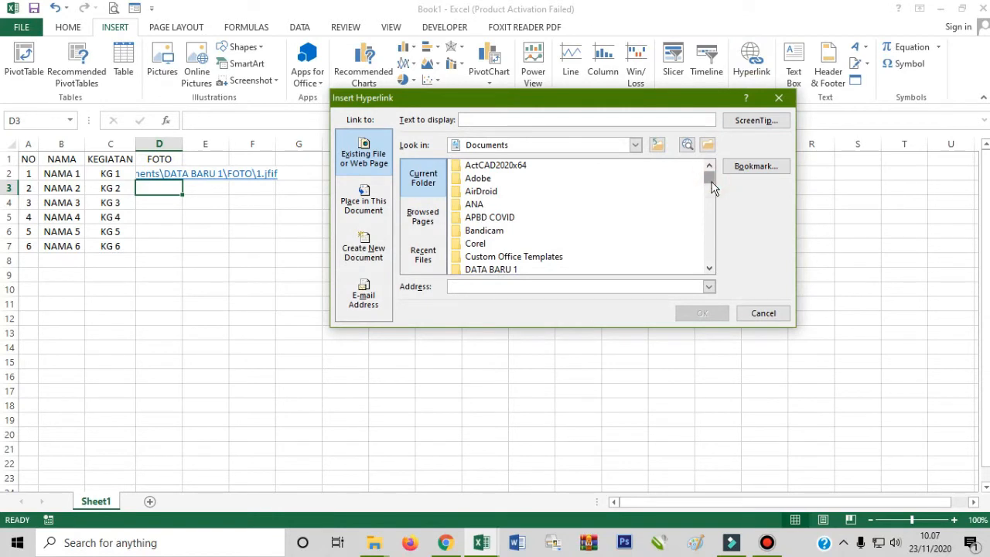
{"action": "left_click", "coordinate": [365, 199]}
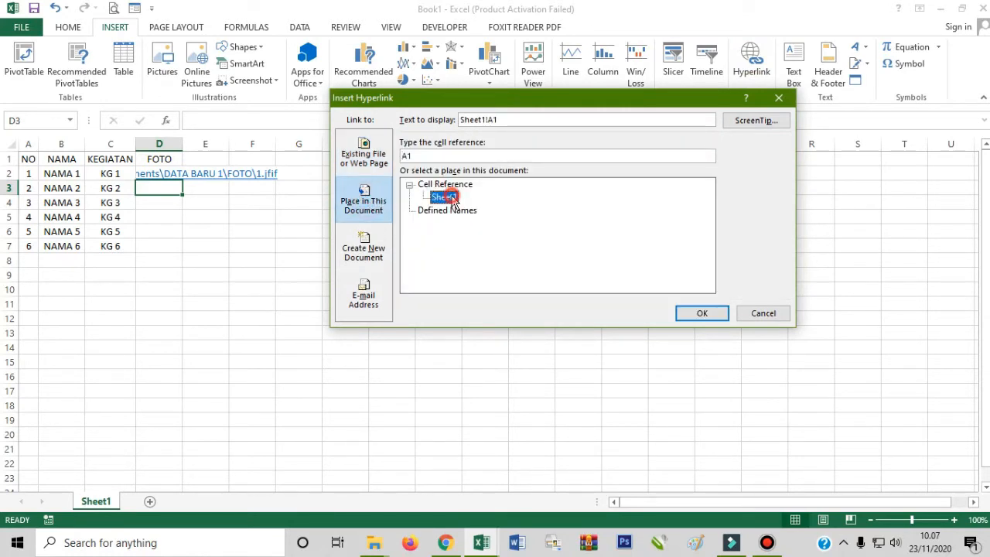
{"action": "left_click", "coordinate": [365, 155]}
{"action": "left_click", "coordinate": [448, 204]}
{"action": "left_click", "coordinate": [422, 216]}
{"action": "left_click", "coordinate": [433, 178]}
{"action": "left_click", "coordinate": [634, 144]}
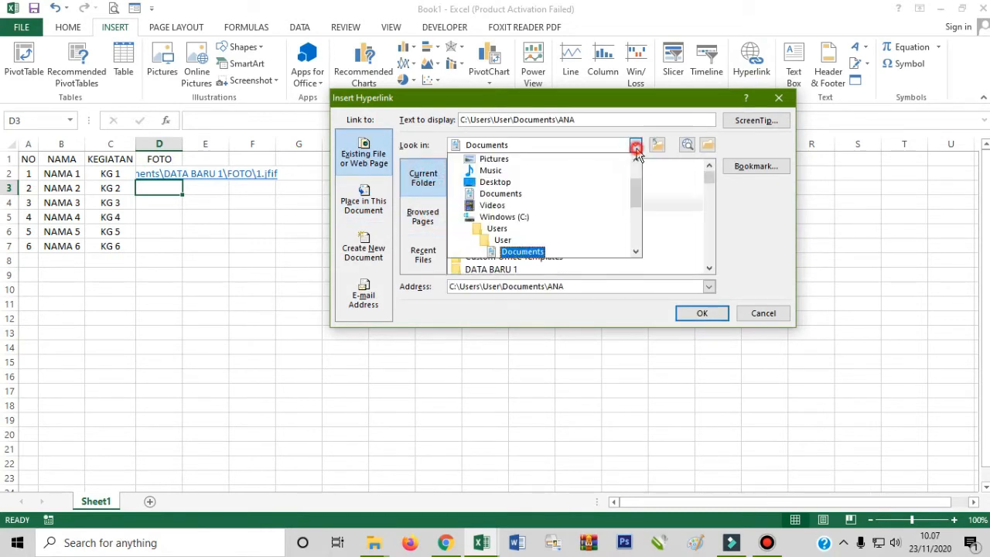
{"action": "left_click_drag", "start_coordinate": [640, 200], "coordinate": [637, 215]}
{"action": "left_click", "coordinate": [532, 208]}
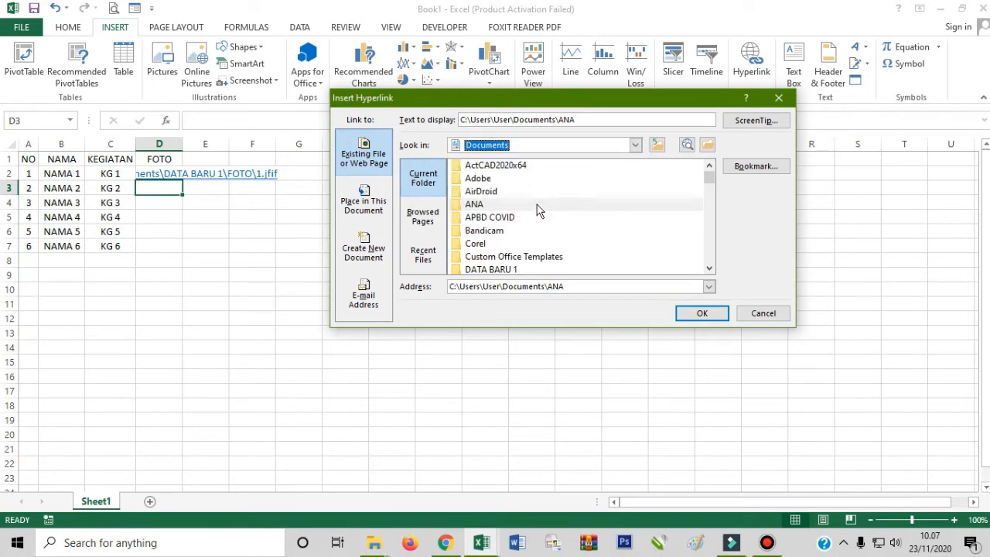
Link cell D3 to picture 2 in the DATA BARU 1\FOTO folder
{"action": "left_click", "coordinate": [511, 235]}
{"action": "scroll", "coordinate": [523, 245], "scroll_direction": "down", "scroll_amount": 1}
{"action": "double_click", "coordinate": [491, 230]}
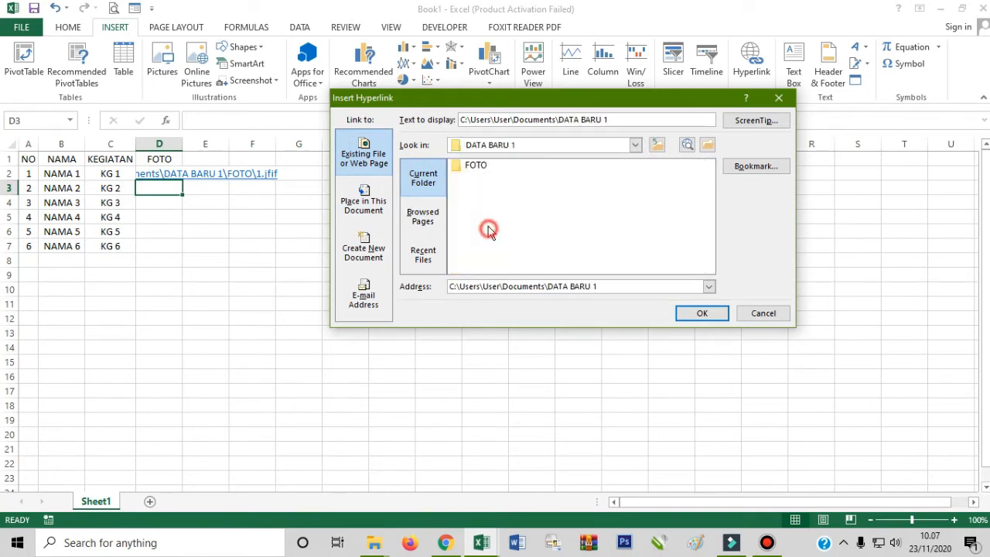
{"action": "double_click", "coordinate": [471, 164]}
{"action": "left_click", "coordinate": [469, 180]}
{"action": "double_click", "coordinate": [469, 179]}
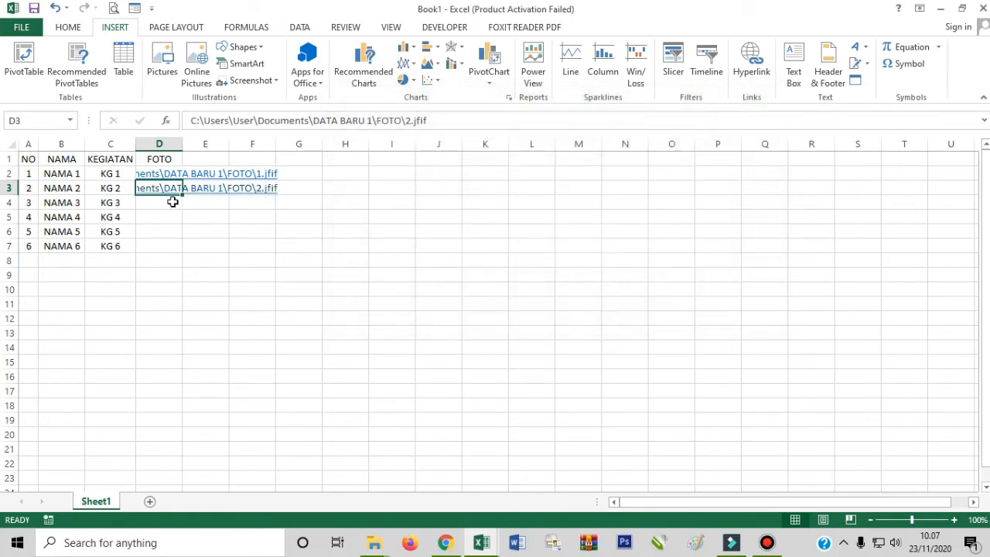
Link cell D4 to picture 3 in the DATA BARU 1\FOTO folder
{"action": "left_click", "coordinate": [163, 203]}
{"action": "left_click", "coordinate": [751, 65]}
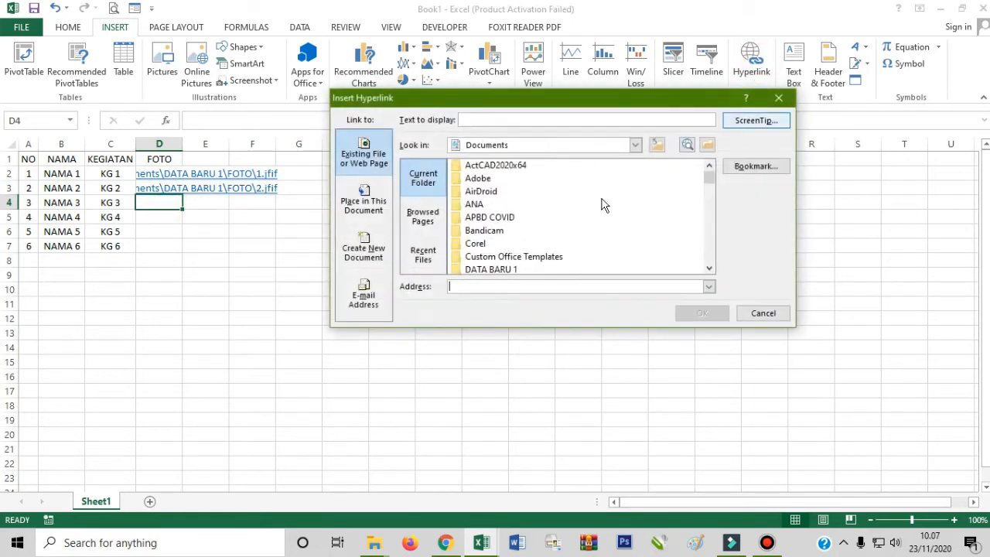
{"action": "left_click", "coordinate": [498, 193]}
{"action": "key", "text": "d"}
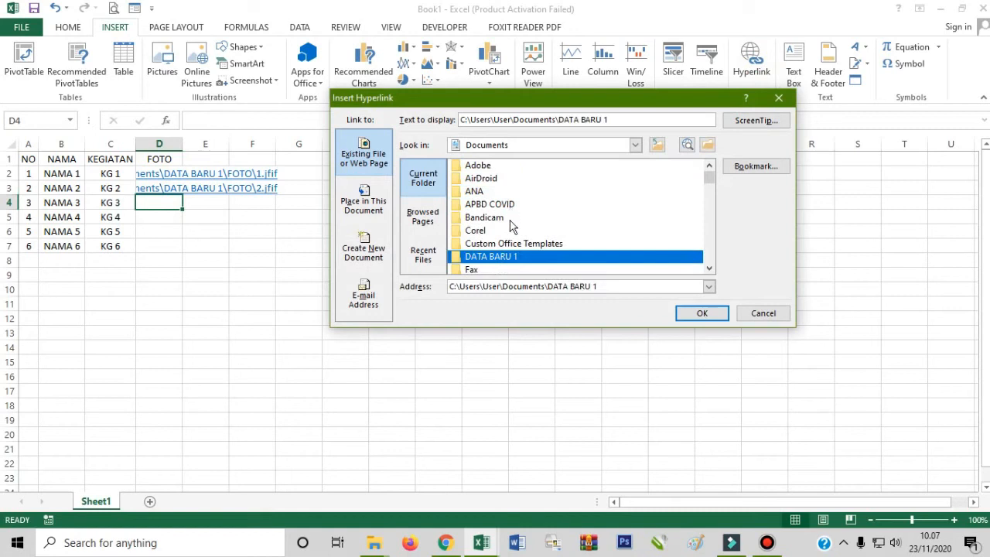
{"action": "double_click", "coordinate": [506, 259]}
{"action": "double_click", "coordinate": [470, 165]}
{"action": "left_click", "coordinate": [475, 191]}
{"action": "double_click", "coordinate": [475, 191]}
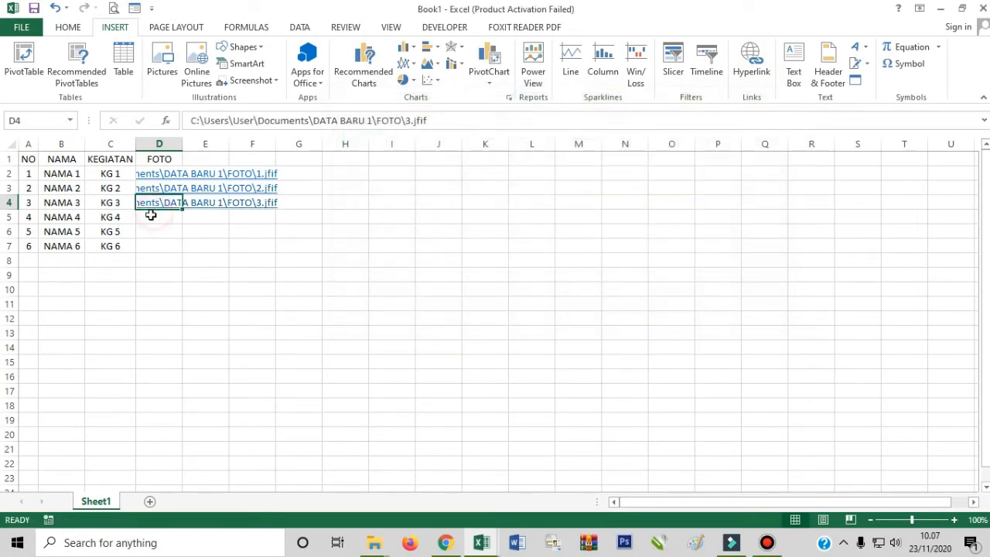
Link cell D5 to picture 4 in the DATA BARU 1\FOTO folder
{"action": "left_click", "coordinate": [151, 217]}
{"action": "left_click", "coordinate": [751, 61]}
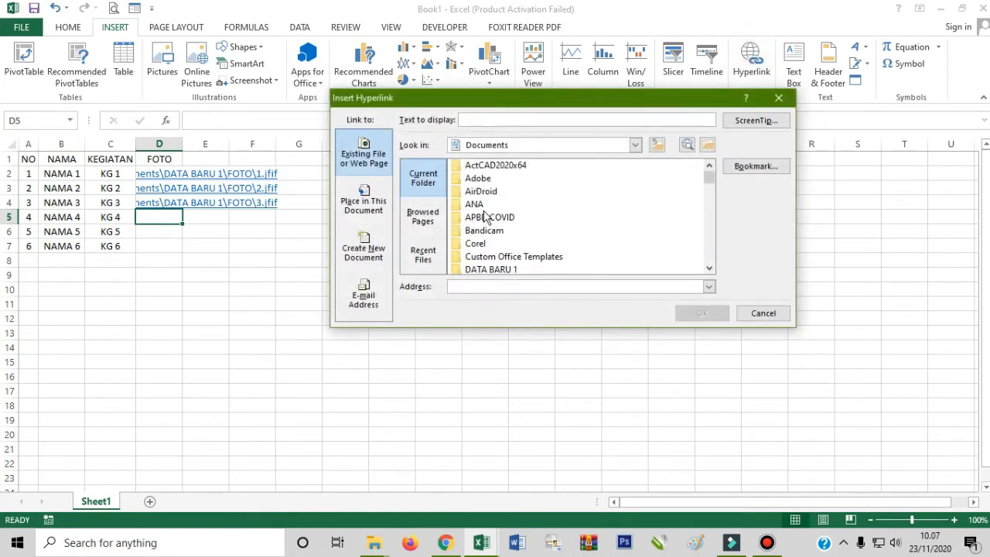
{"action": "left_click", "coordinate": [484, 210]}
{"action": "key", "text": "d"}
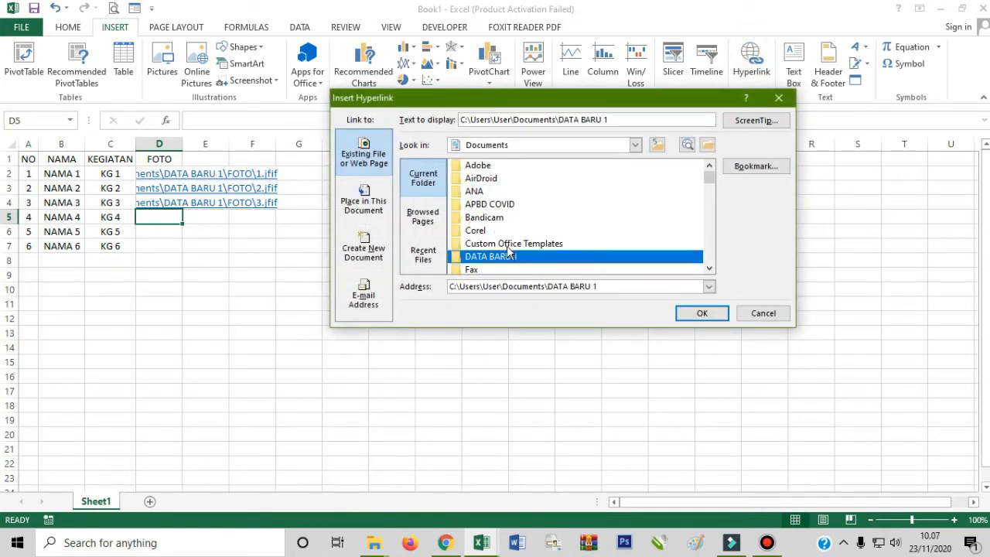
{"action": "double_click", "coordinate": [514, 263]}
{"action": "double_click", "coordinate": [471, 165]}
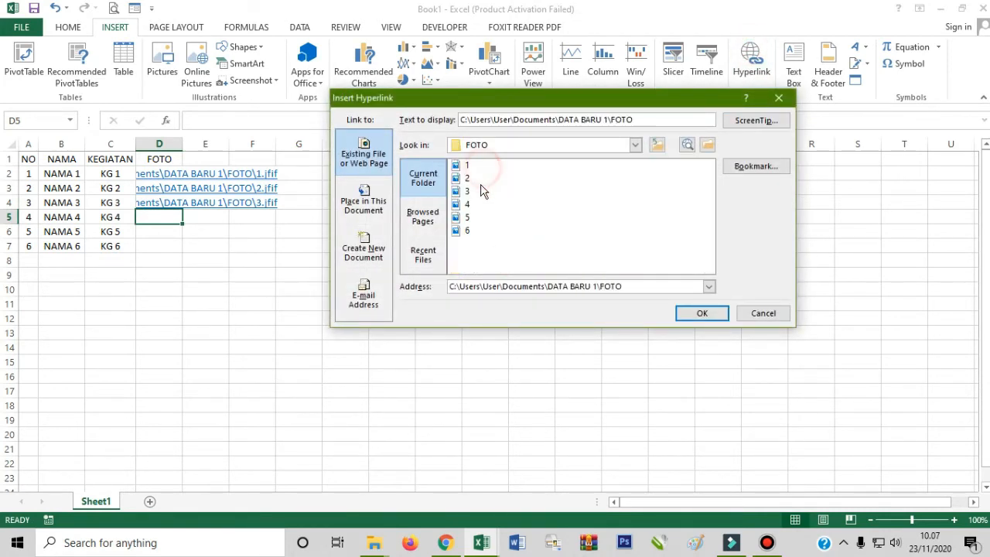
{"action": "double_click", "coordinate": [468, 205]}
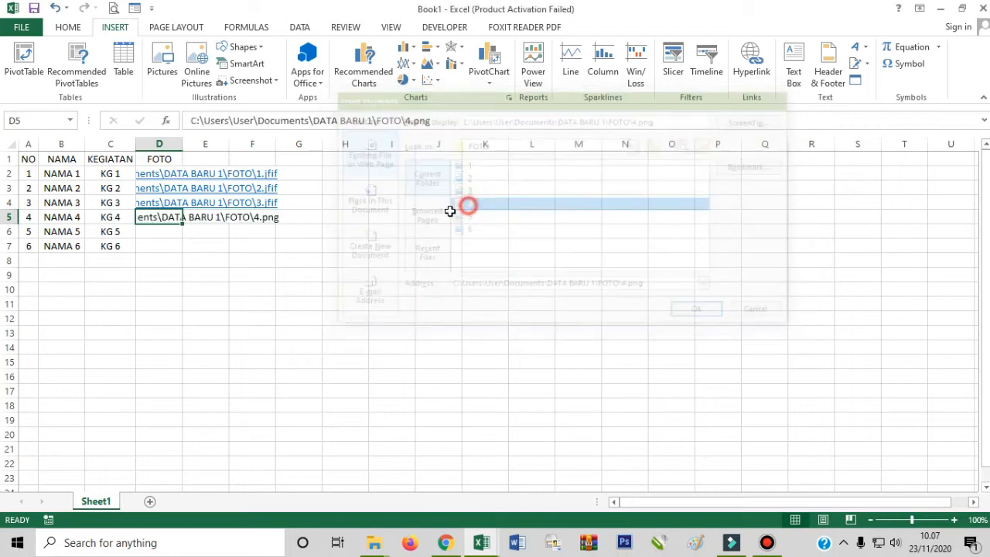
Link cell D6 to picture 5 in the DATA BARU 1\FOTO folder
{"action": "left_click", "coordinate": [161, 229]}
{"action": "left_click", "coordinate": [747, 72]}
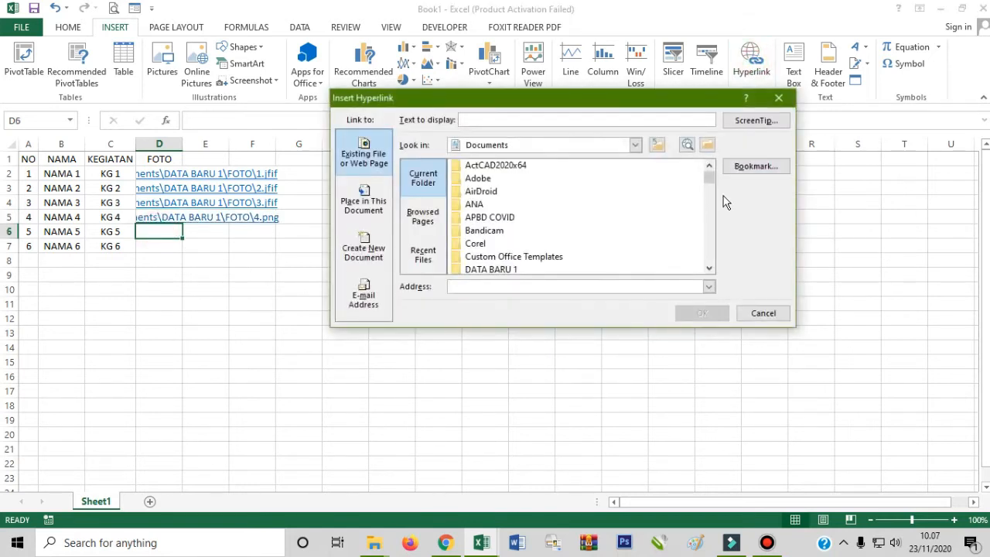
{"action": "left_click", "coordinate": [534, 217]}
{"action": "scroll", "coordinate": [576, 228], "scroll_direction": "down", "scroll_amount": 1}
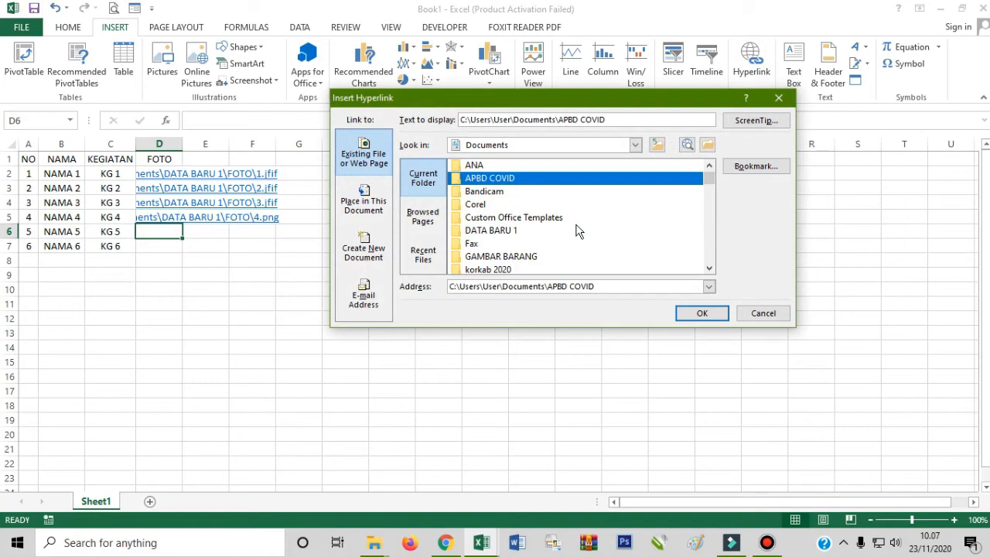
{"action": "double_click", "coordinate": [517, 232]}
{"action": "double_click", "coordinate": [485, 178]}
{"action": "left_click", "coordinate": [466, 219]}
{"action": "double_click", "coordinate": [466, 221]}
Link cell D7 to picture 6 in the DATA BARU 1\FOTO folder
{"action": "left_click", "coordinate": [160, 246]}
{"action": "left_click", "coordinate": [750, 67]}
{"action": "left_click_drag", "start_coordinate": [709, 179], "coordinate": [710, 166]}
{"action": "left_click", "coordinate": [495, 230]}
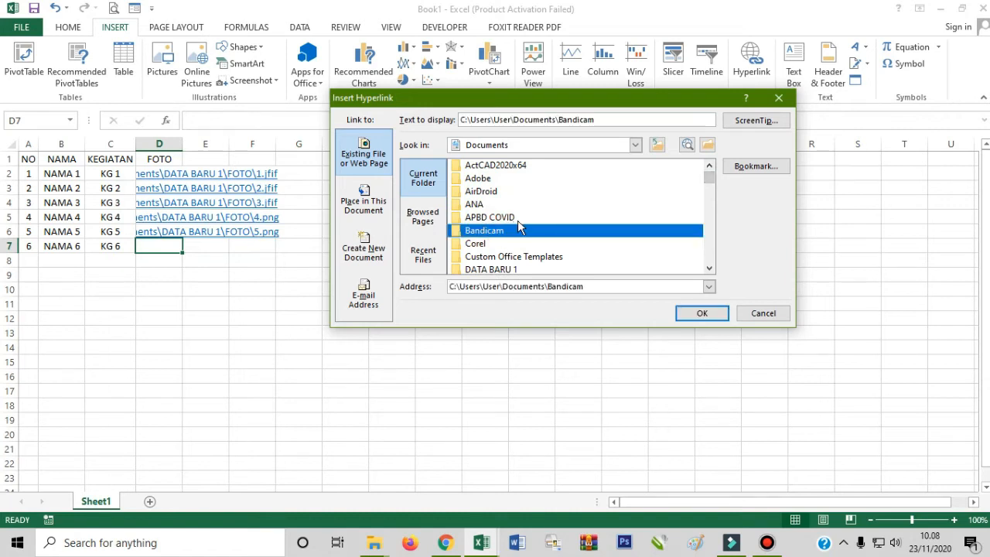
{"action": "scroll", "coordinate": [516, 227], "scroll_direction": "down", "scroll_amount": 1}
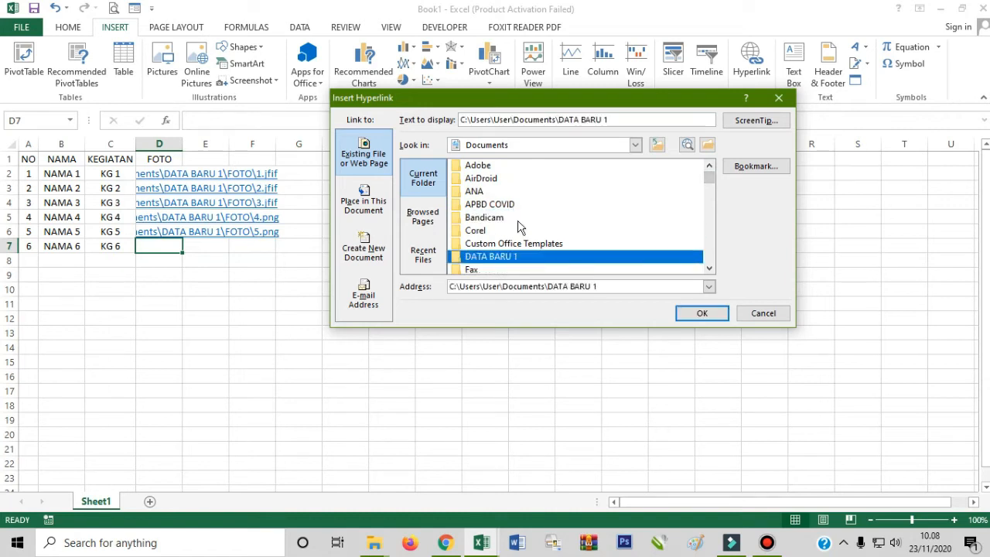
{"action": "double_click", "coordinate": [499, 258]}
{"action": "double_click", "coordinate": [473, 165]}
{"action": "left_click", "coordinate": [467, 234]}
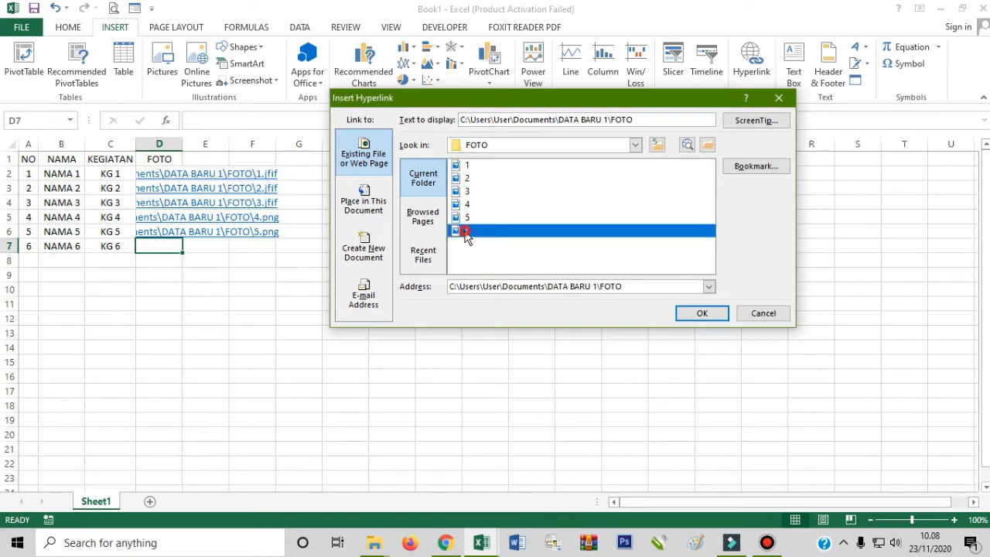
{"action": "double_click", "coordinate": [466, 233]}
{"action": "left_click", "coordinate": [591, 303]}
Test the picture links in cells D2, D3 and D4, closing each picture after viewing it
{"action": "left_click", "coordinate": [158, 174]}
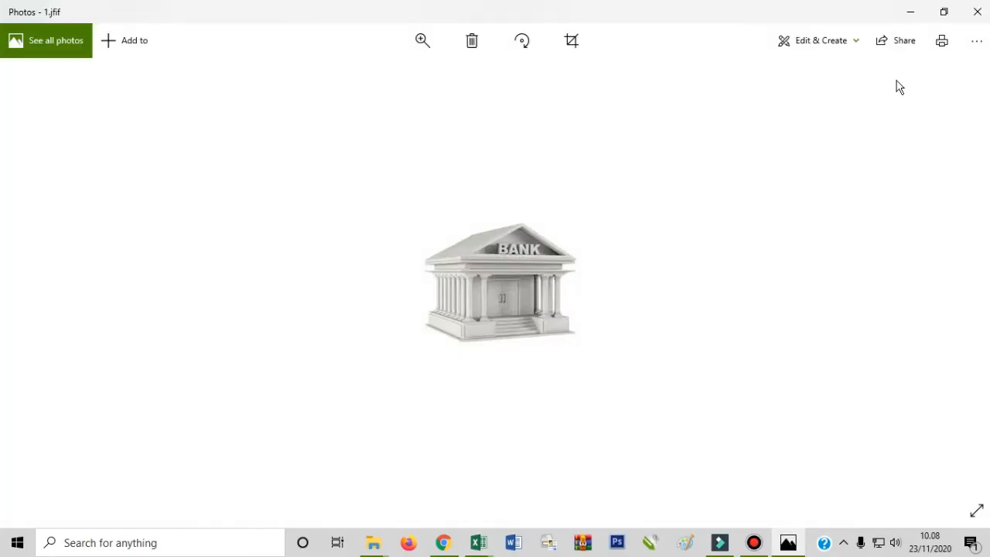
{"action": "left_click", "coordinate": [977, 12]}
{"action": "left_click", "coordinate": [140, 186]}
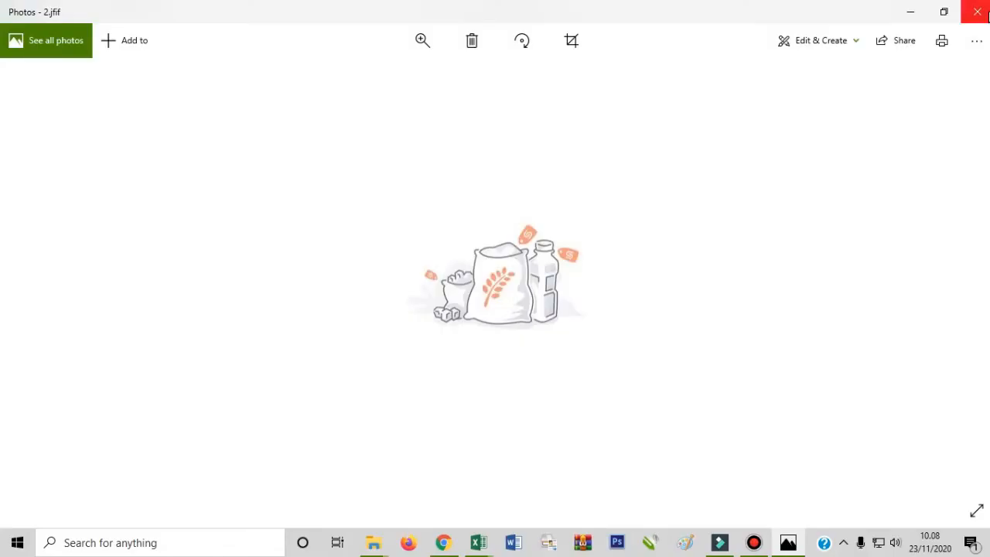
{"action": "left_click", "coordinate": [977, 11]}
{"action": "left_click", "coordinate": [164, 203]}
{"action": "left_click", "coordinate": [977, 12]}
Test the picture links in cells D5, D6 and D7, closing each picture after viewing it
{"action": "left_click", "coordinate": [157, 219]}
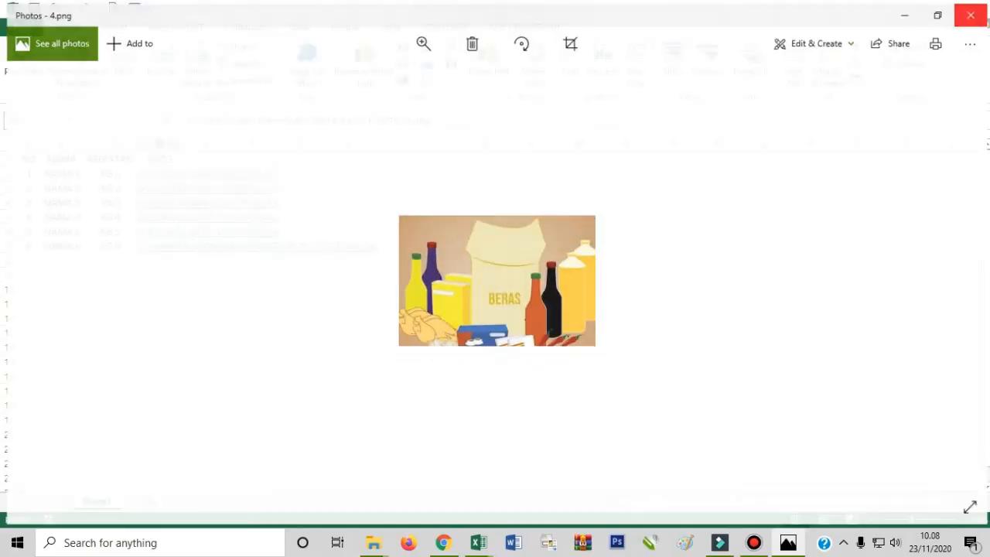
{"action": "left_click", "coordinate": [977, 12]}
{"action": "left_click", "coordinate": [149, 232]}
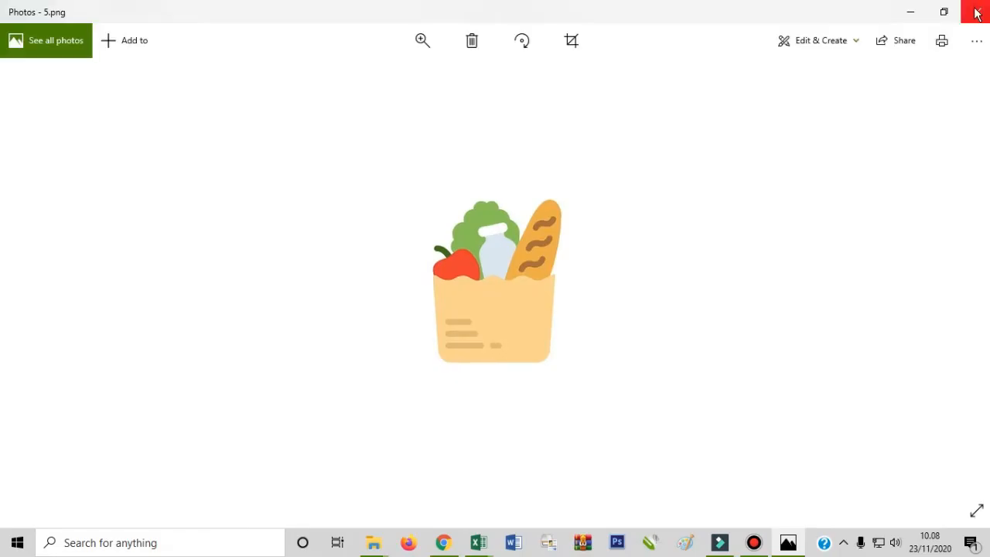
{"action": "left_click", "coordinate": [977, 11]}
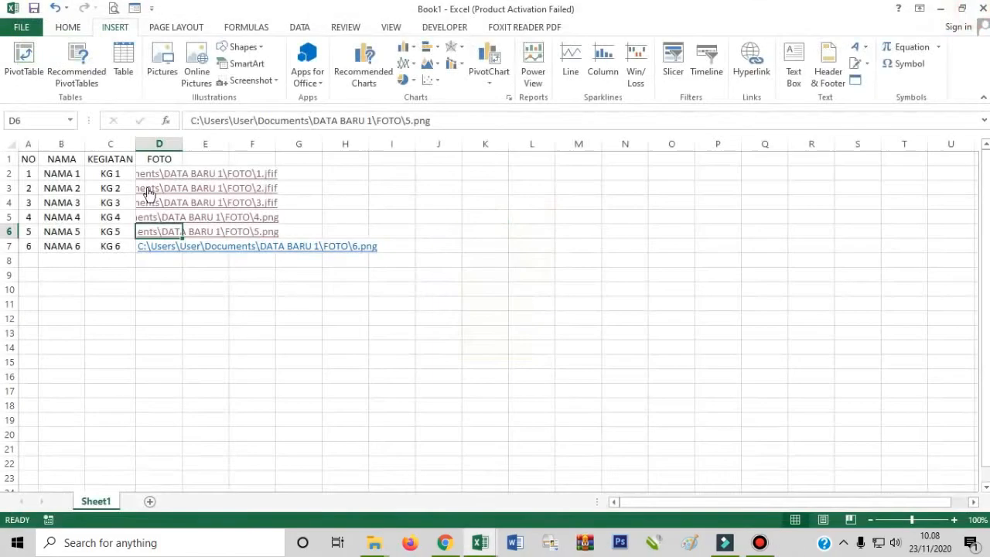
{"action": "left_click", "coordinate": [155, 248]}
{"action": "left_click", "coordinate": [545, 336]}
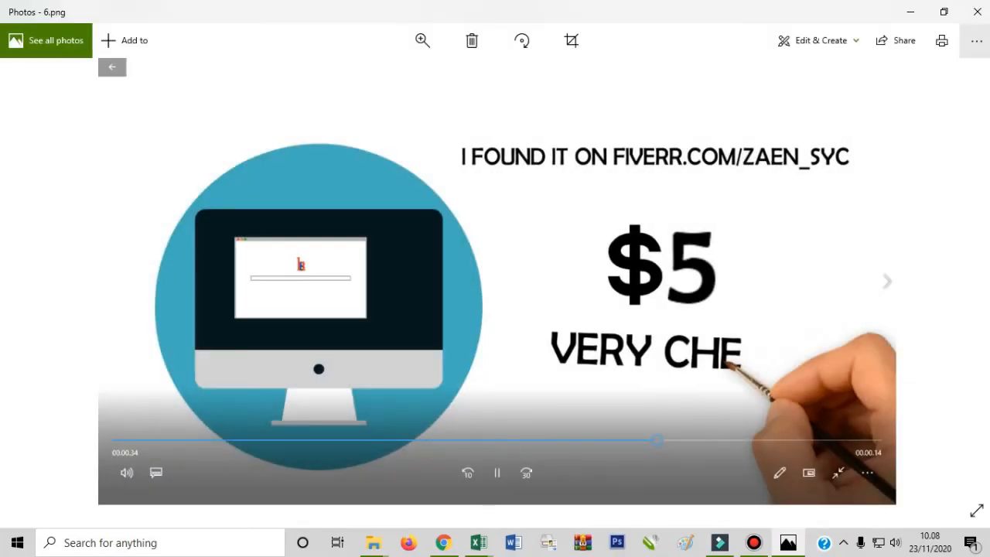
{"action": "left_click", "coordinate": [977, 12]}
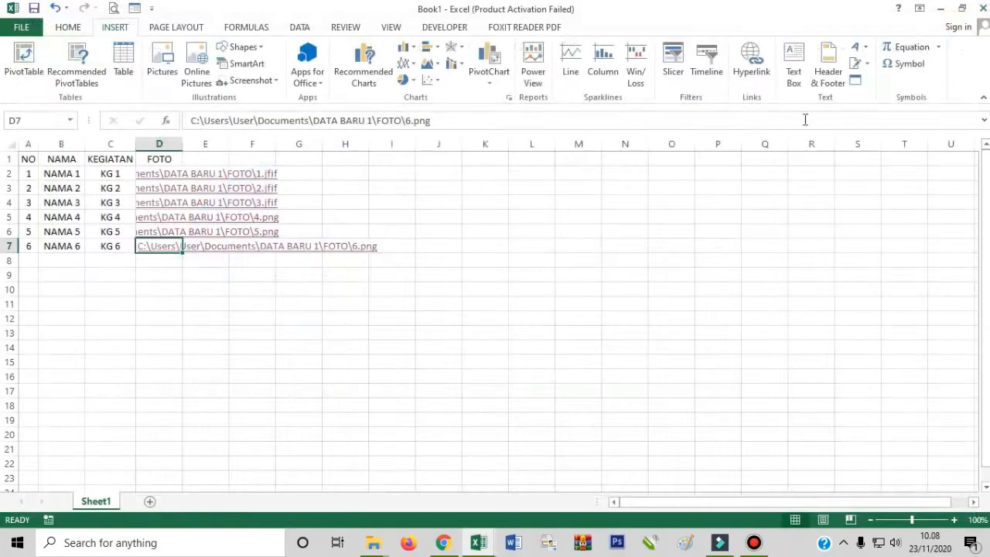
Open the picture link in cell D2 once more and close the picture
{"action": "left_click", "coordinate": [159, 177]}
{"action": "left_click", "coordinate": [494, 317]}
{"action": "left_click", "coordinate": [979, 11]}
Left-align cells D2 to D11 and fit the width of column D to the full picture paths
{"action": "left_click_drag", "start_coordinate": [151, 305], "coordinate": [143, 173]}
{"action": "left_click", "coordinate": [79, 27]}
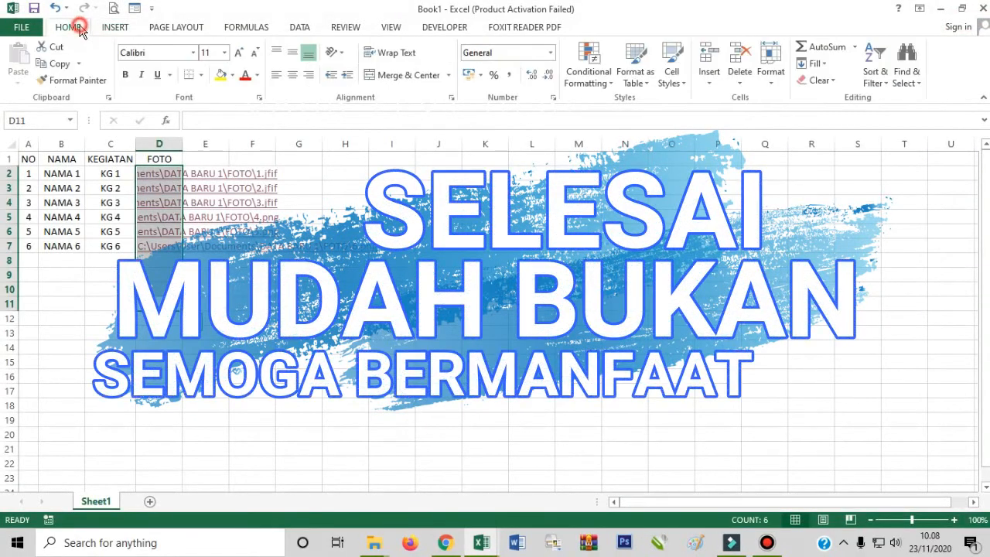
{"action": "left_click", "coordinate": [503, 345]}
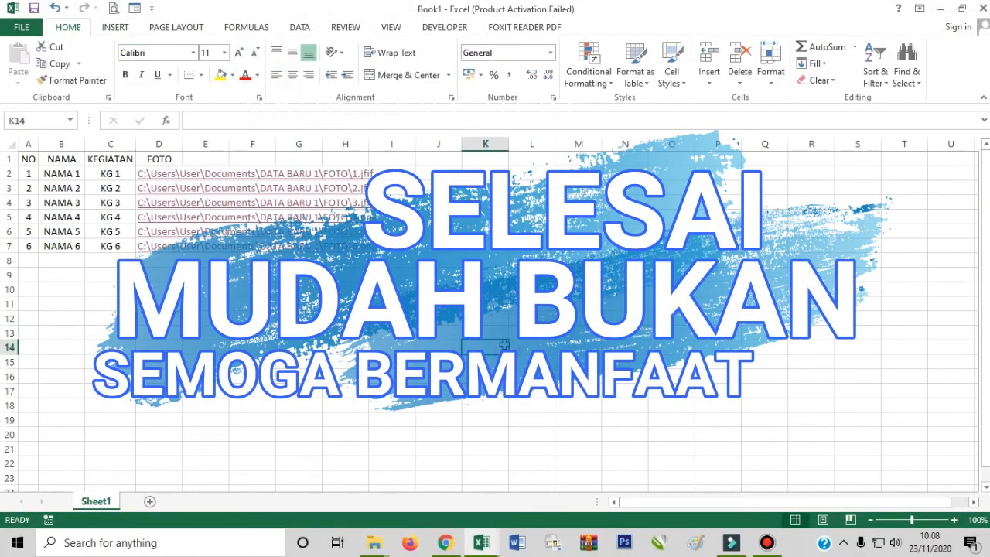
{"action": "double_click", "coordinate": [181, 144]}
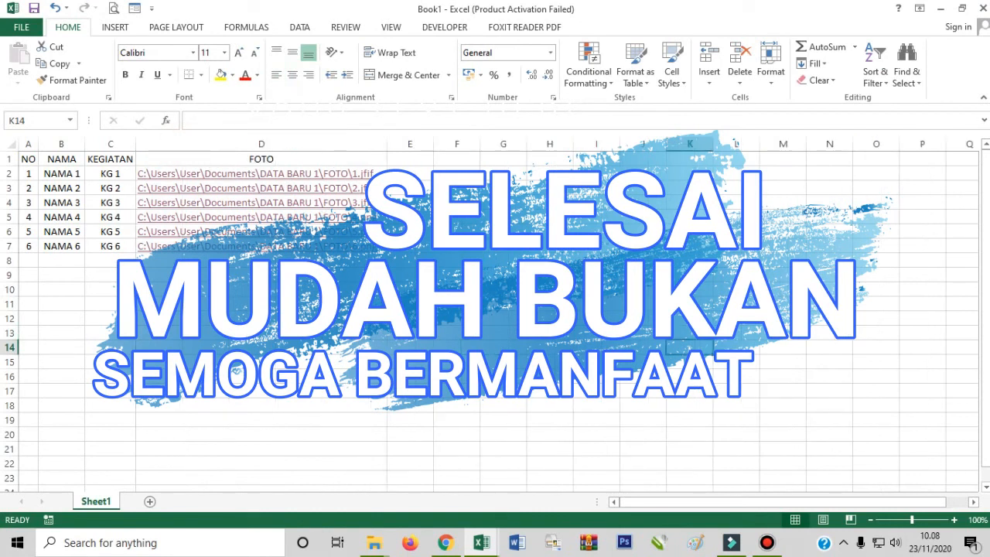